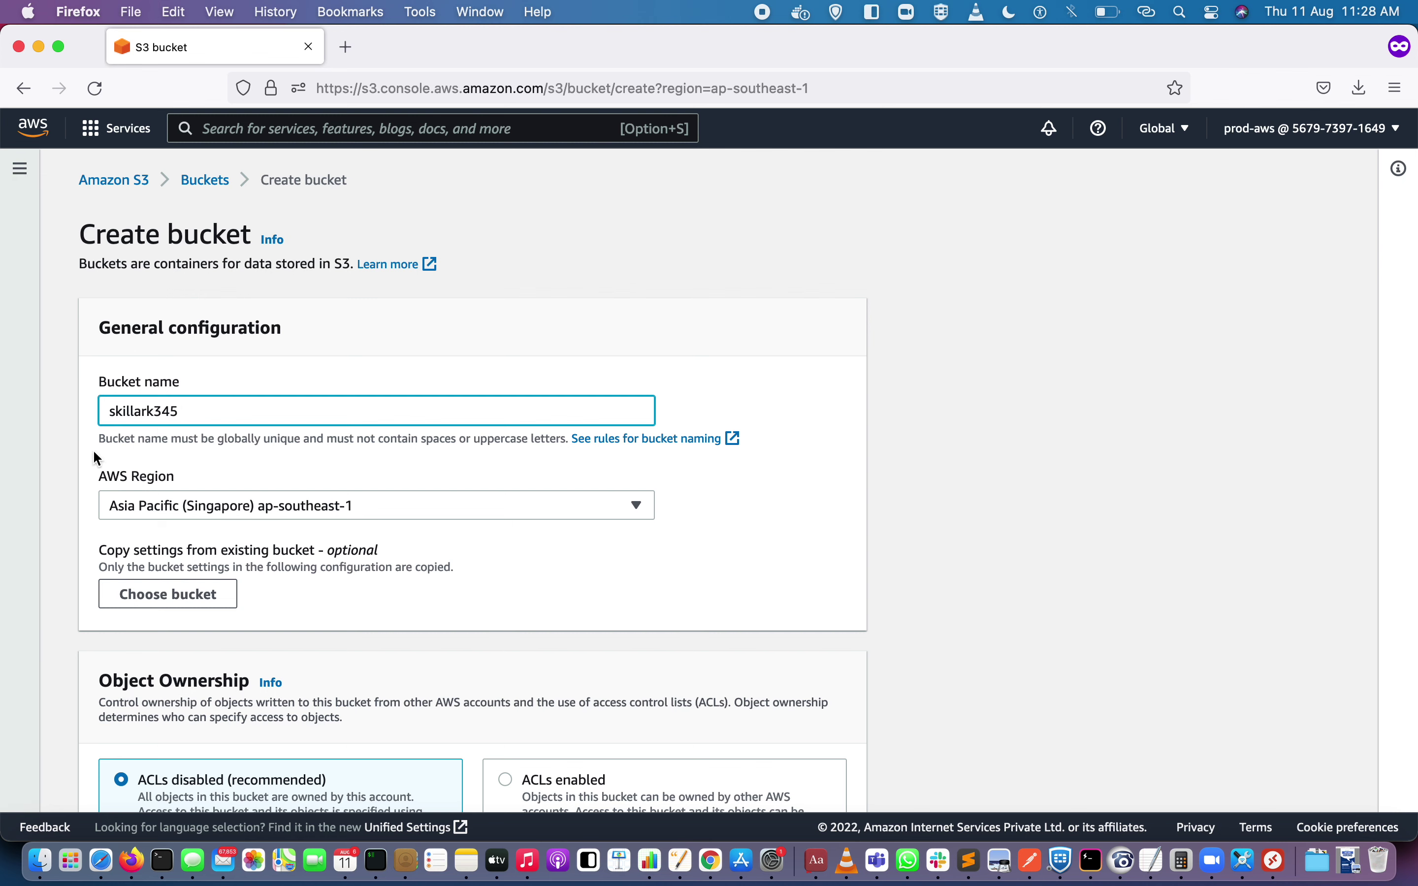
Create the skillark345 bucket in Asia Pacific (Singapore) with the default settings and dismiss the notices above the bucket list.
click(165, 545)
scroll(241, 520, down, 6)
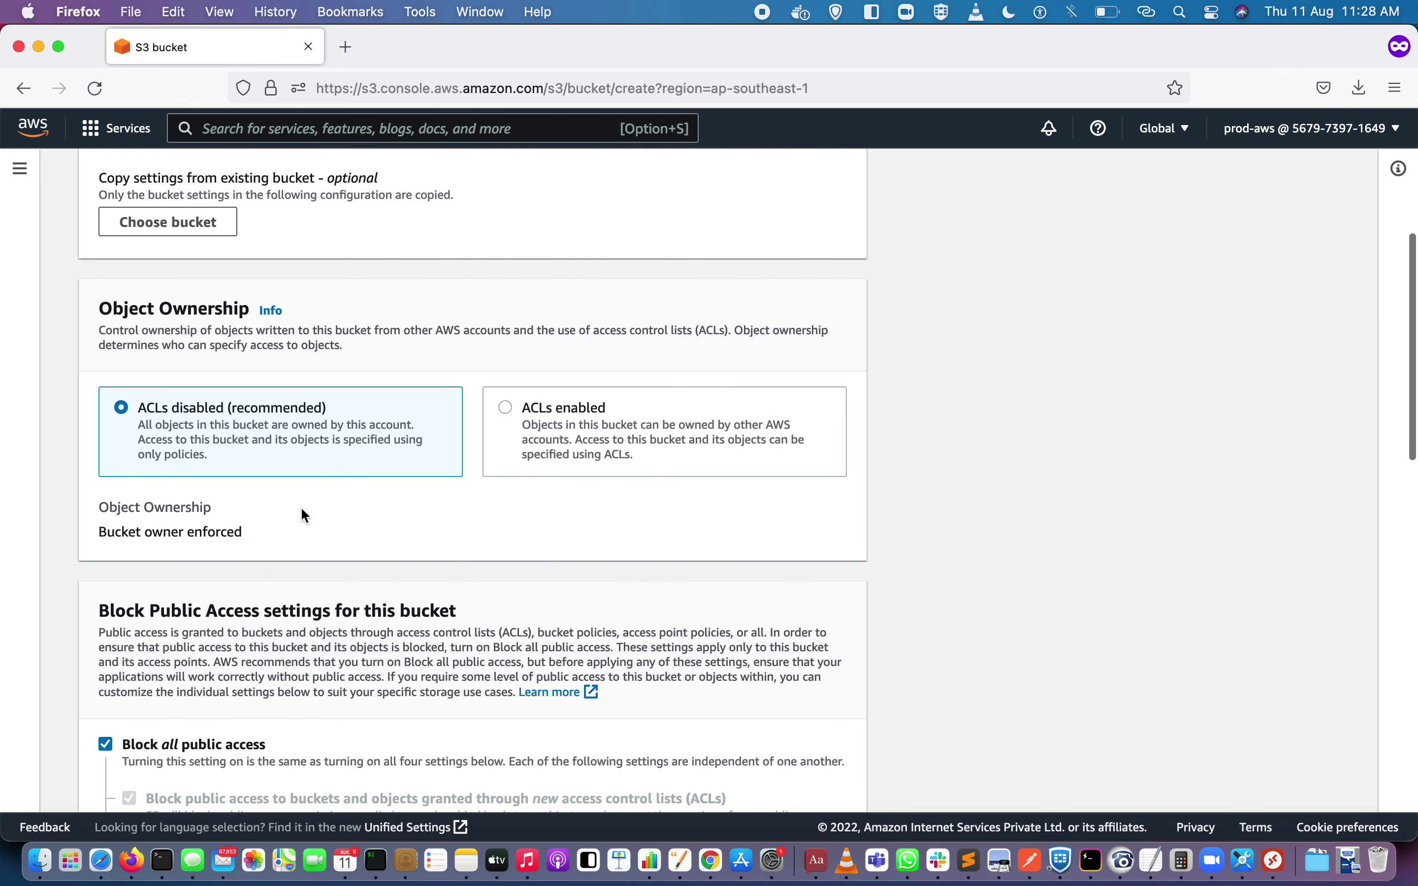
scroll(300, 507, down, 15)
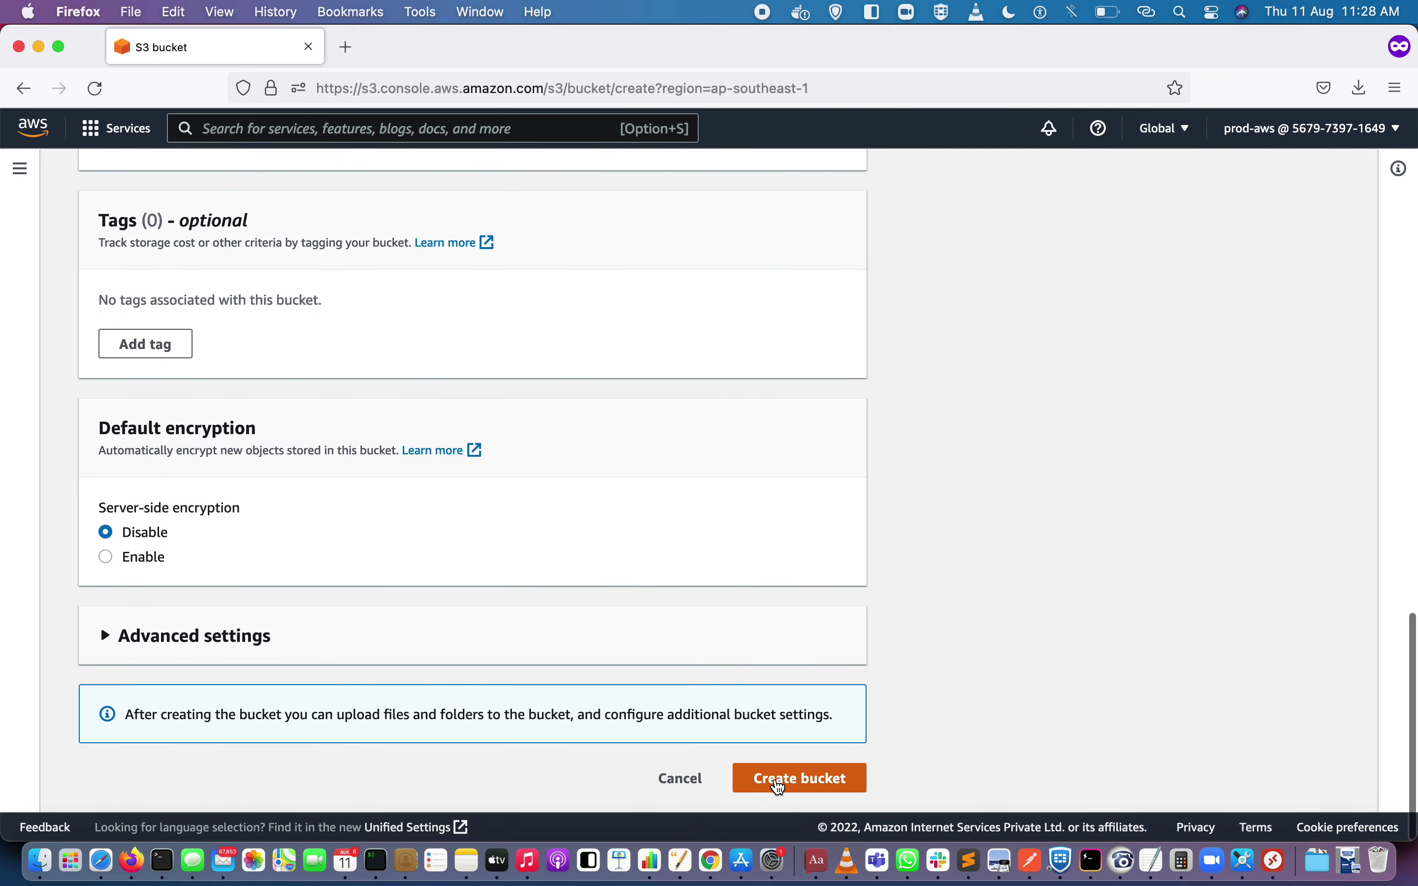
click(775, 782)
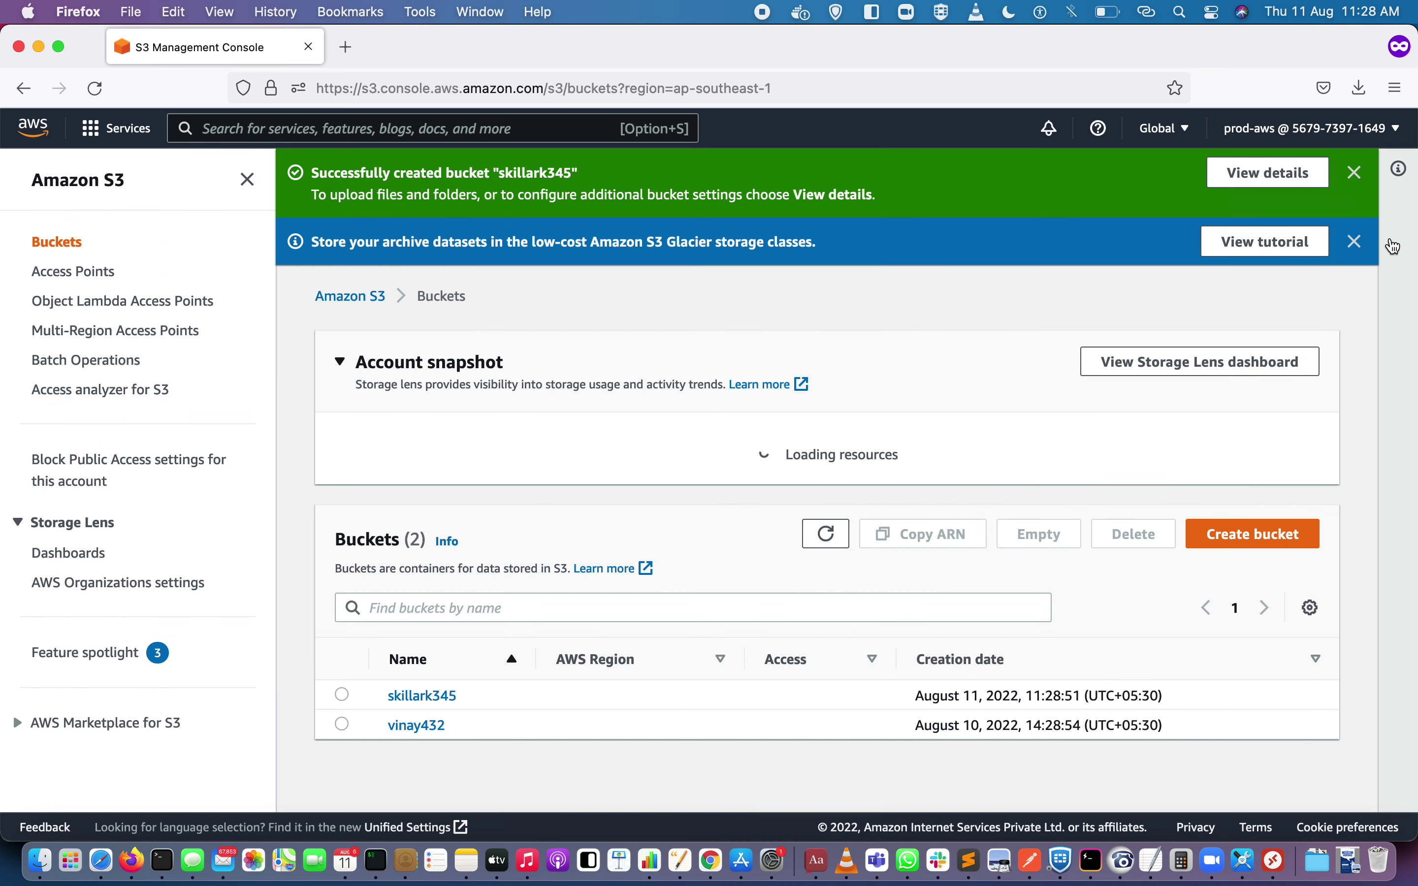
click(1355, 241)
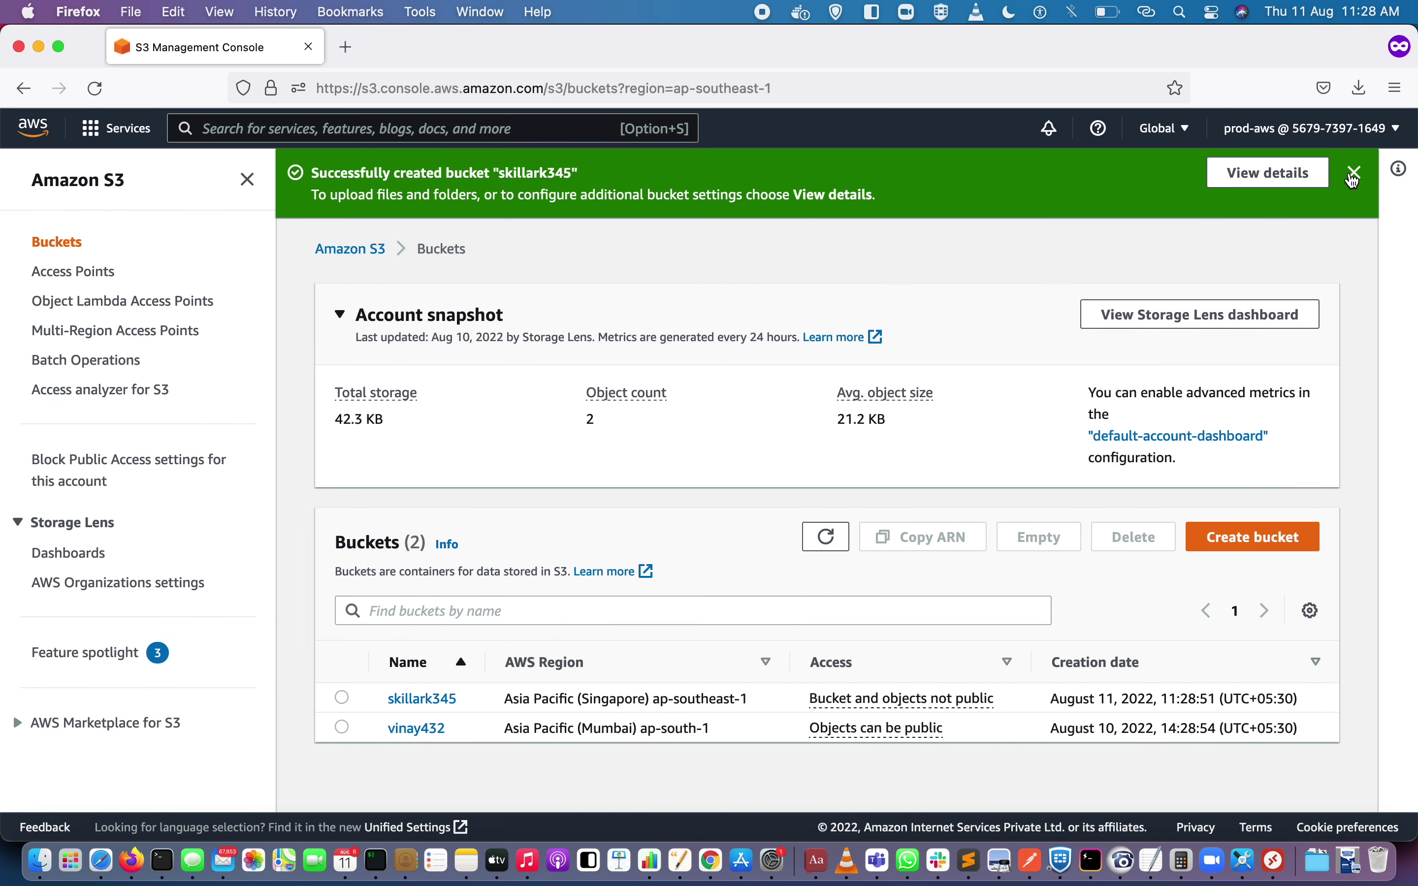
click(1356, 173)
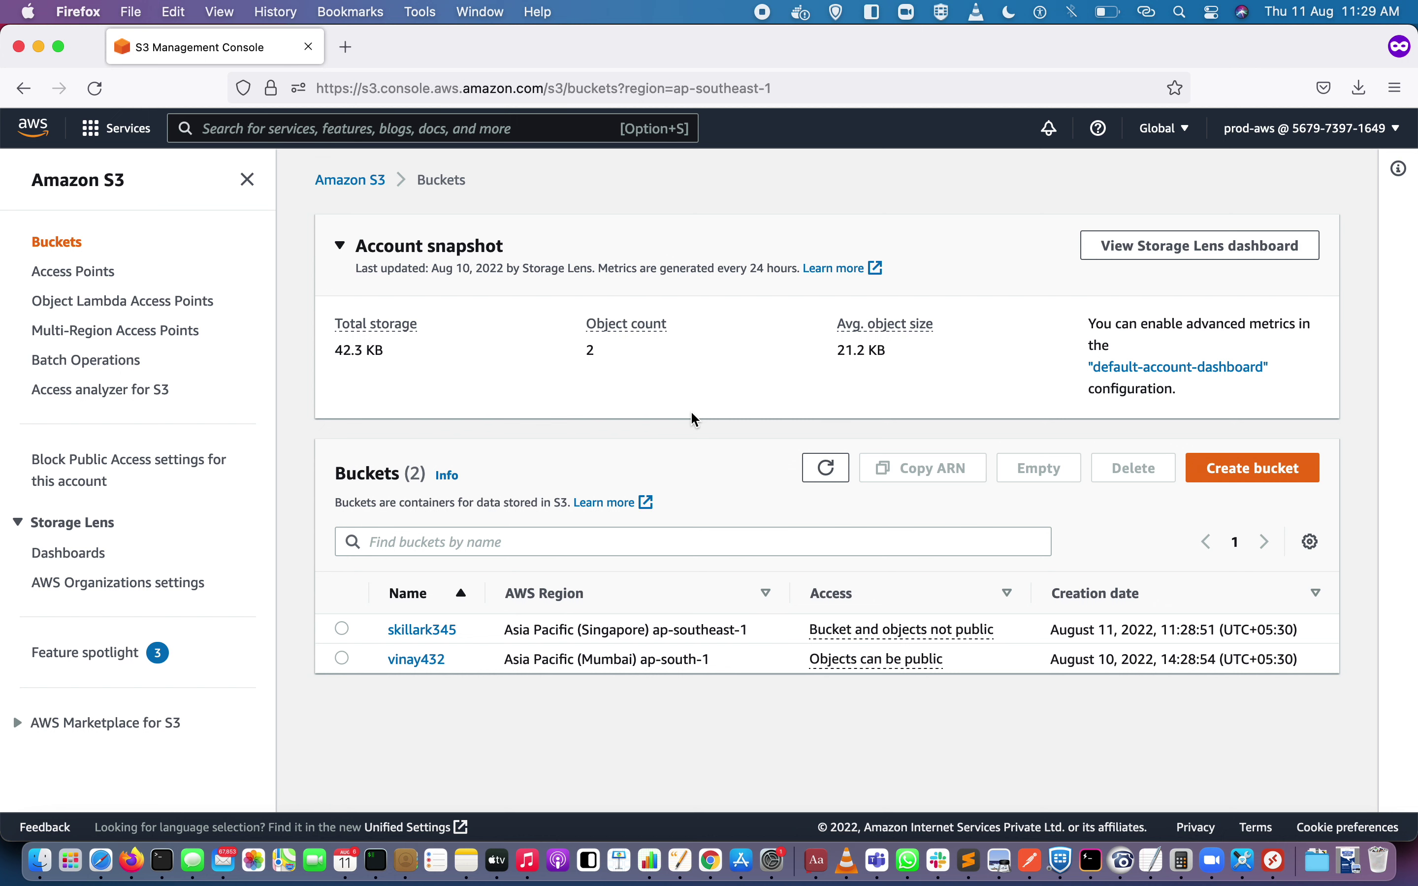
Switch to Safari and show the complete list of permission policies for the IAM user prod-aws.
click(104, 860)
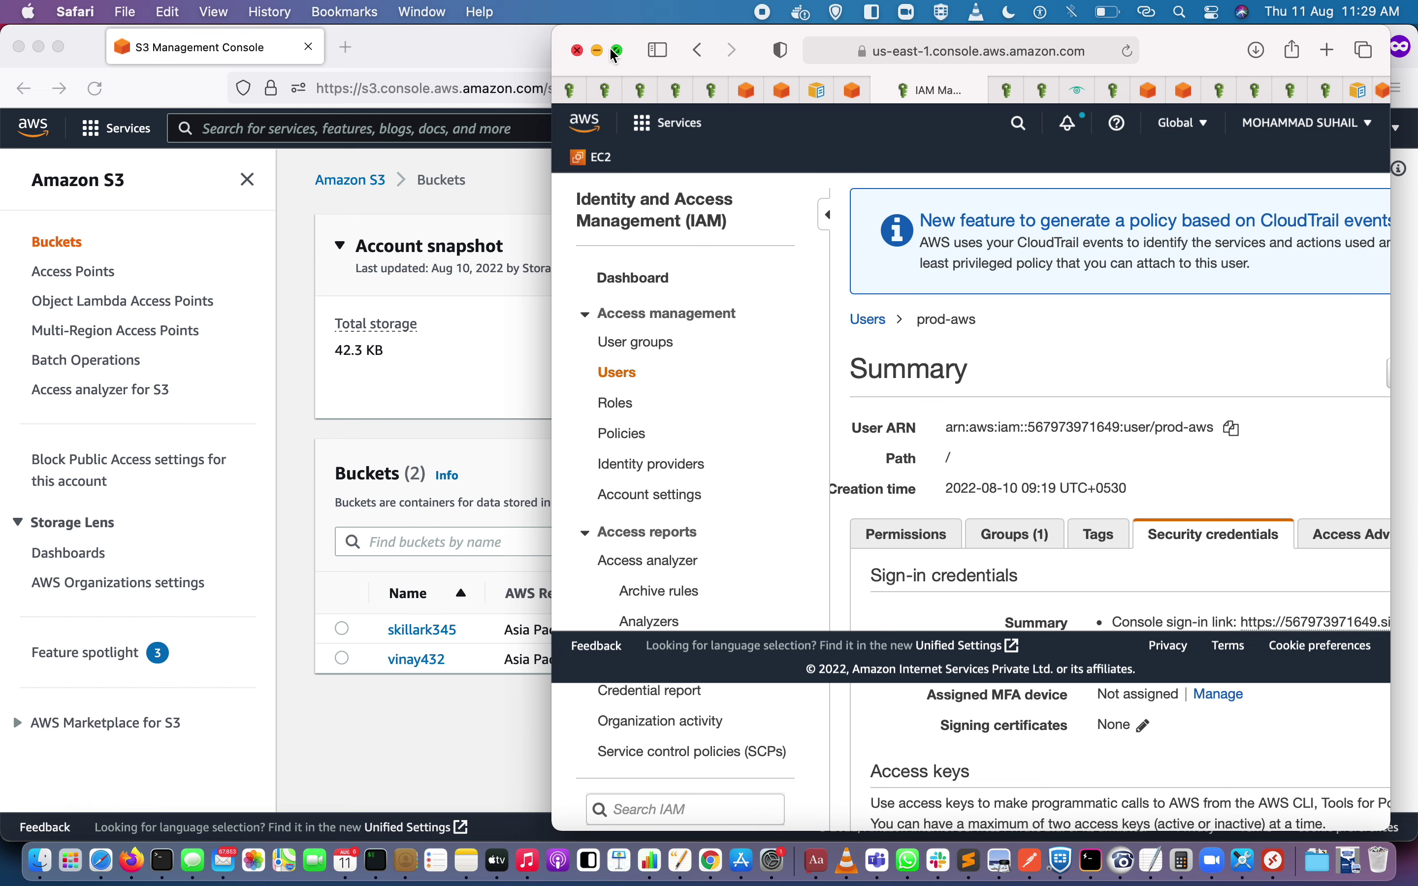
click(618, 52)
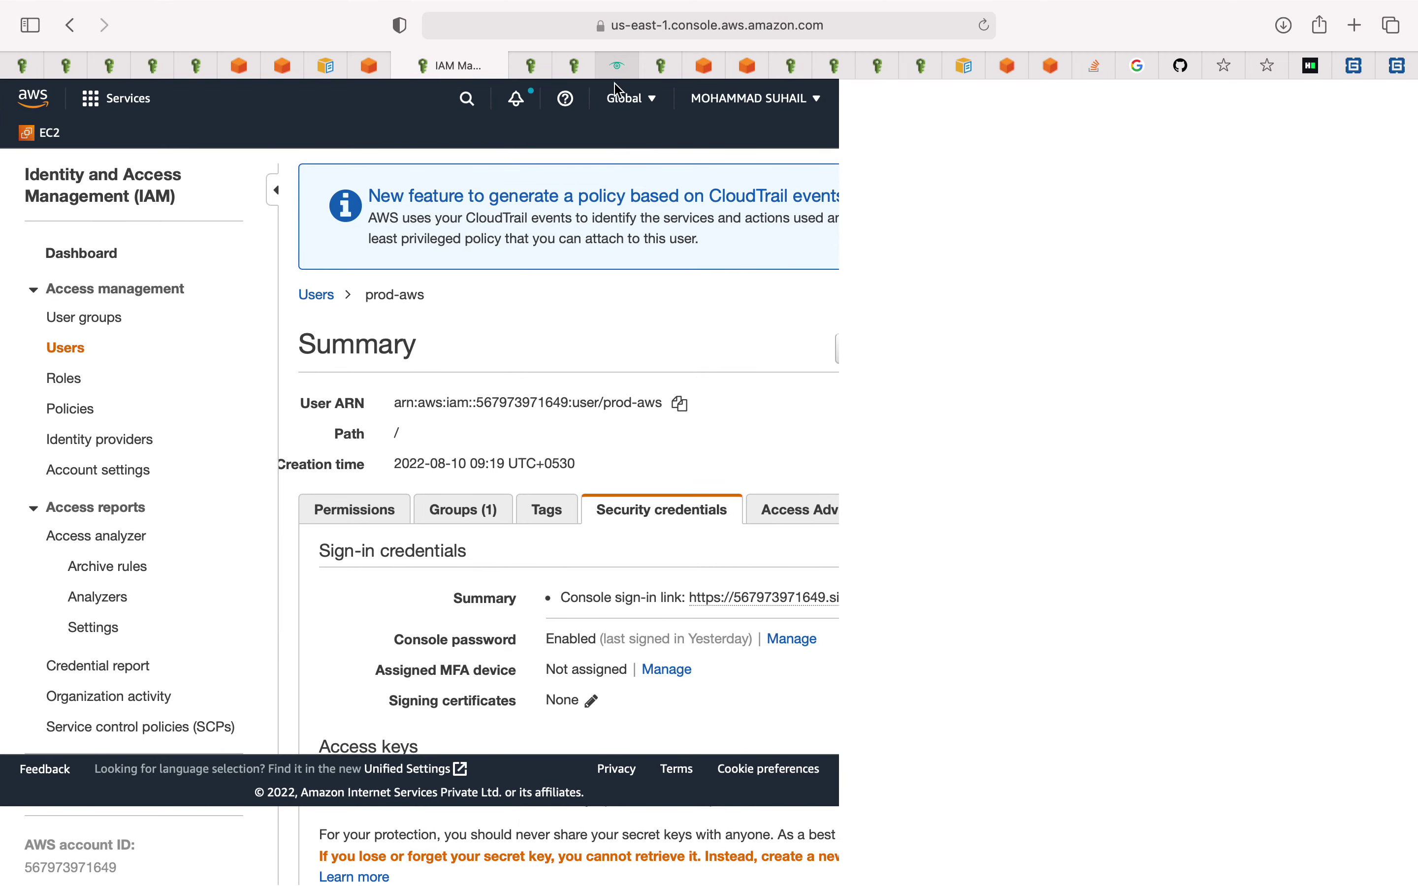
scroll(600, 567, down, 10)
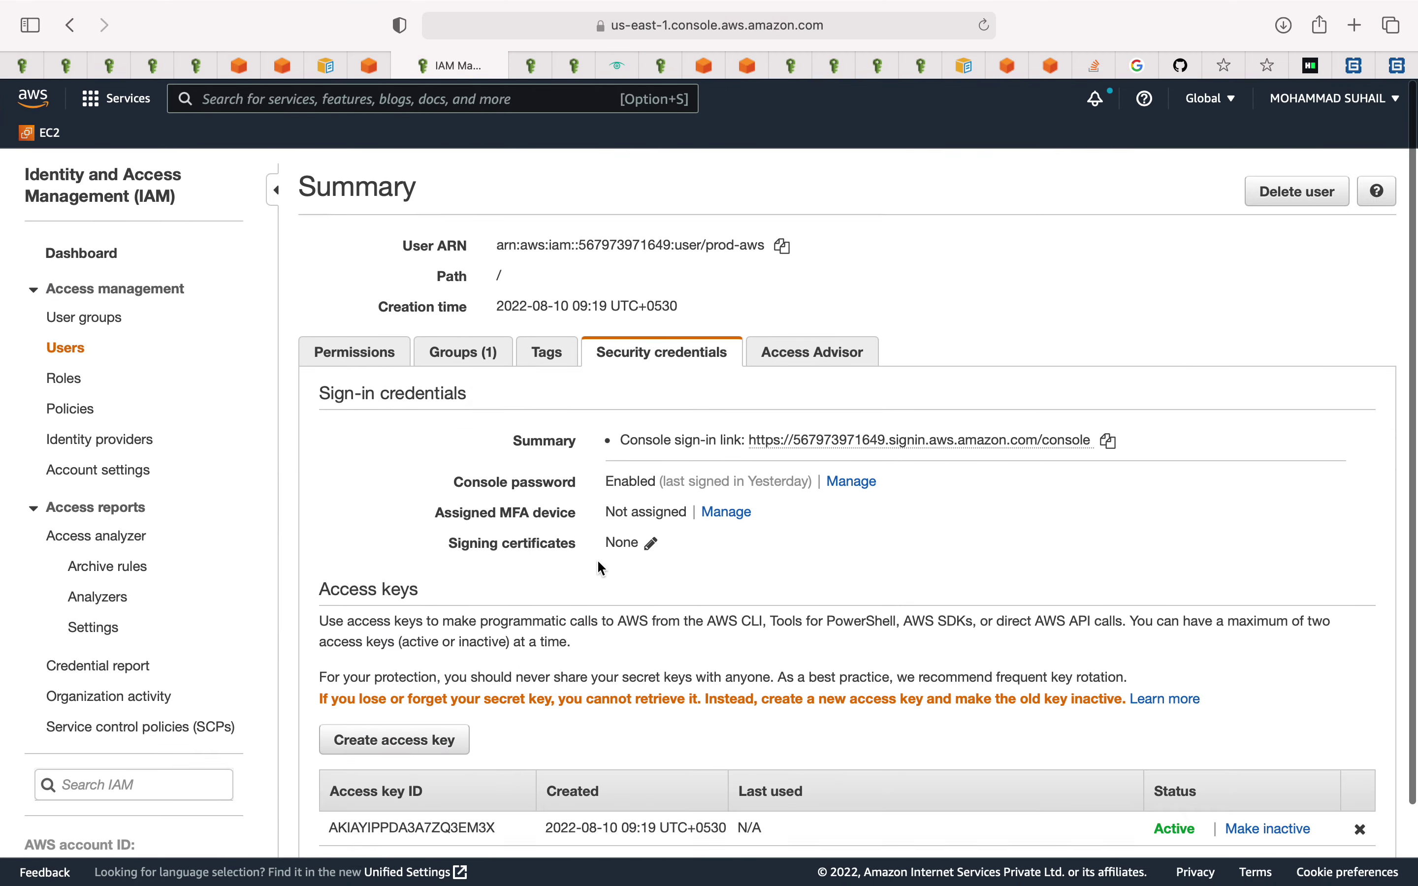
scroll(601, 567, up, 10)
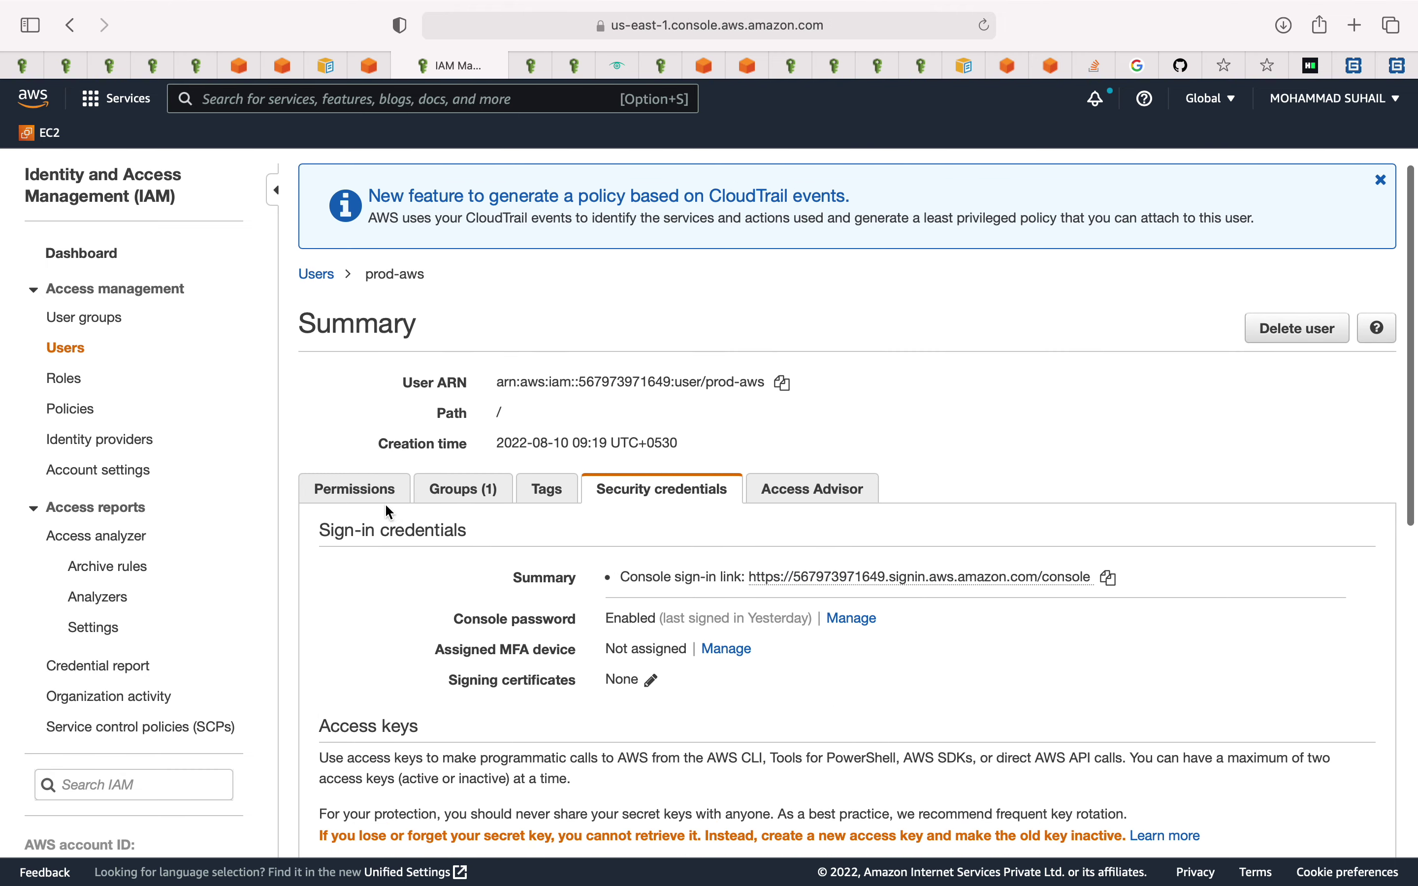
click(372, 495)
scroll(510, 656, down, 3)
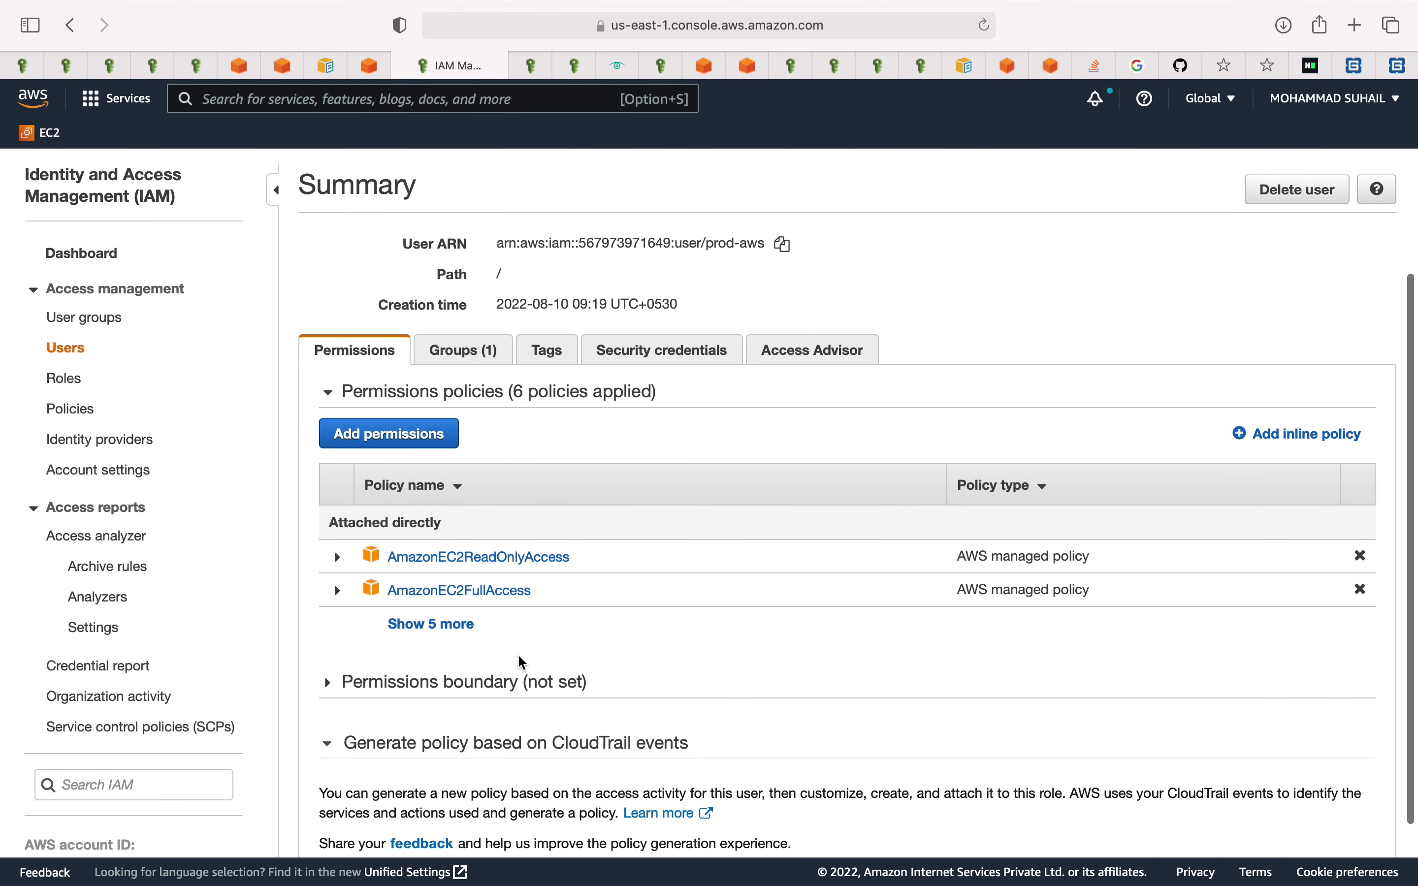
click(444, 631)
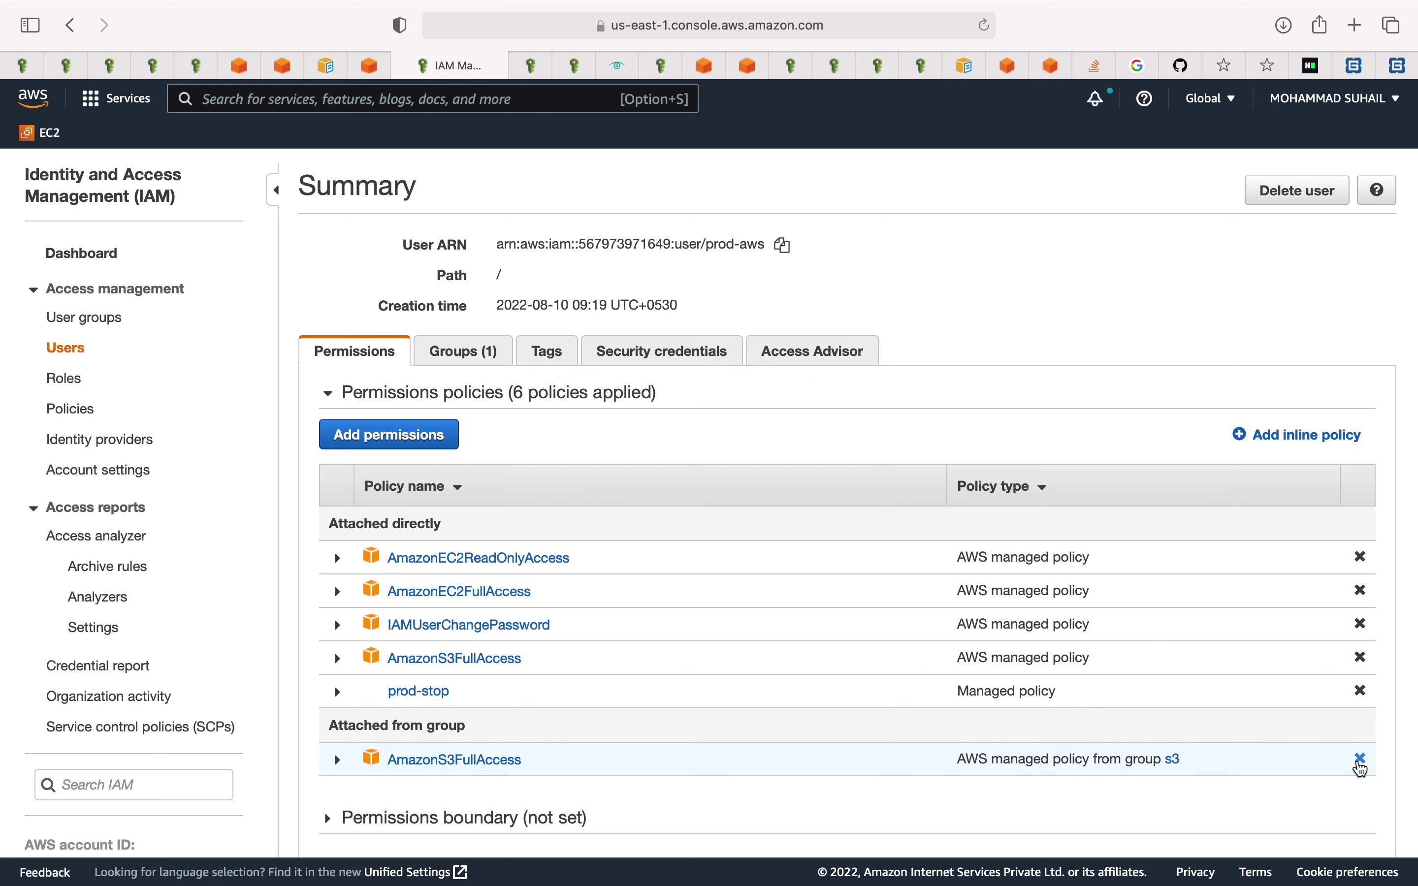
Remove the prod-aws user from the s3 group and exit the full-screen view.
click(1360, 760)
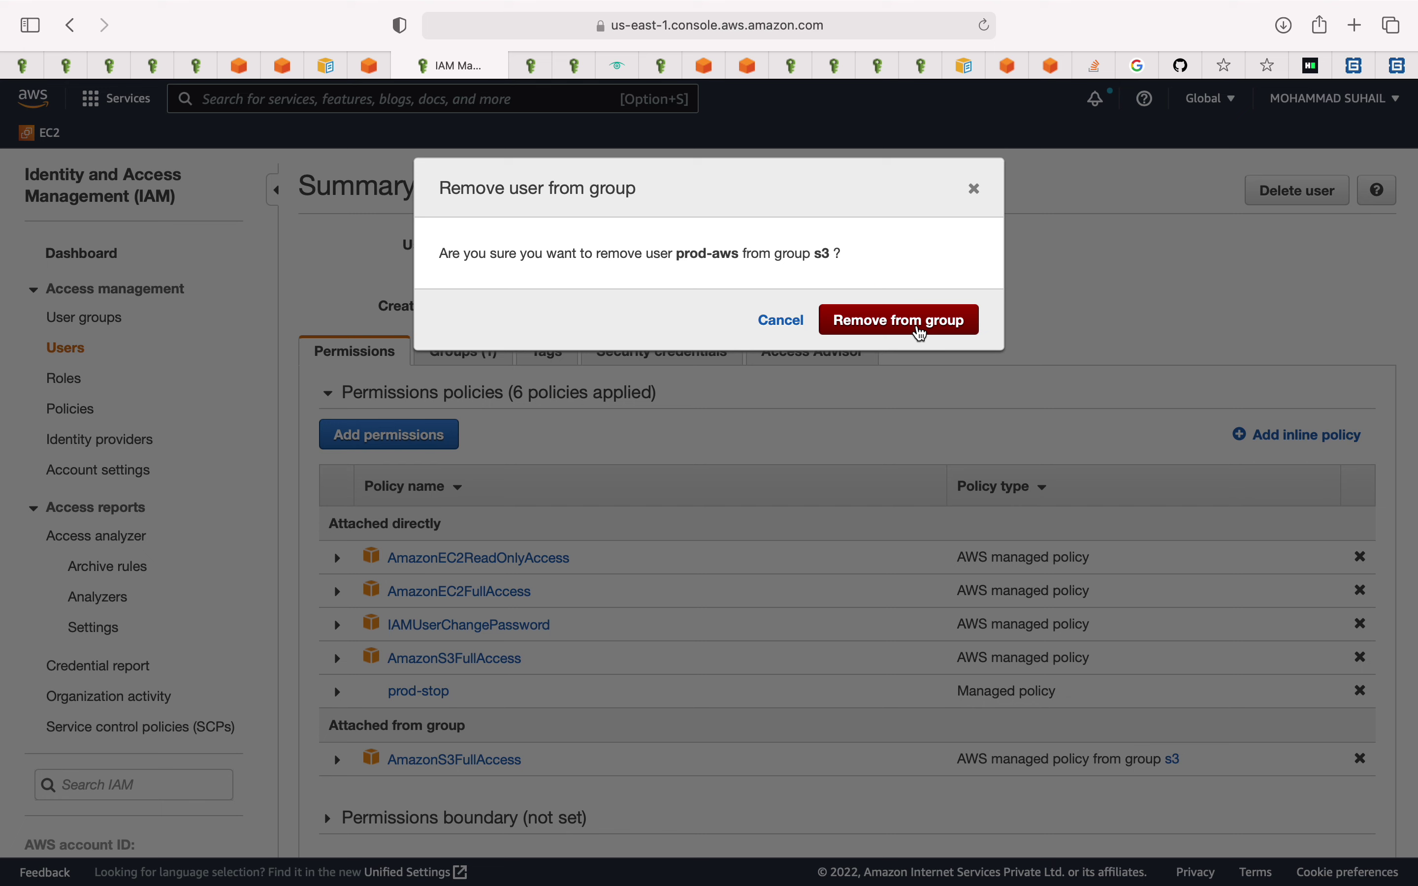
click(921, 333)
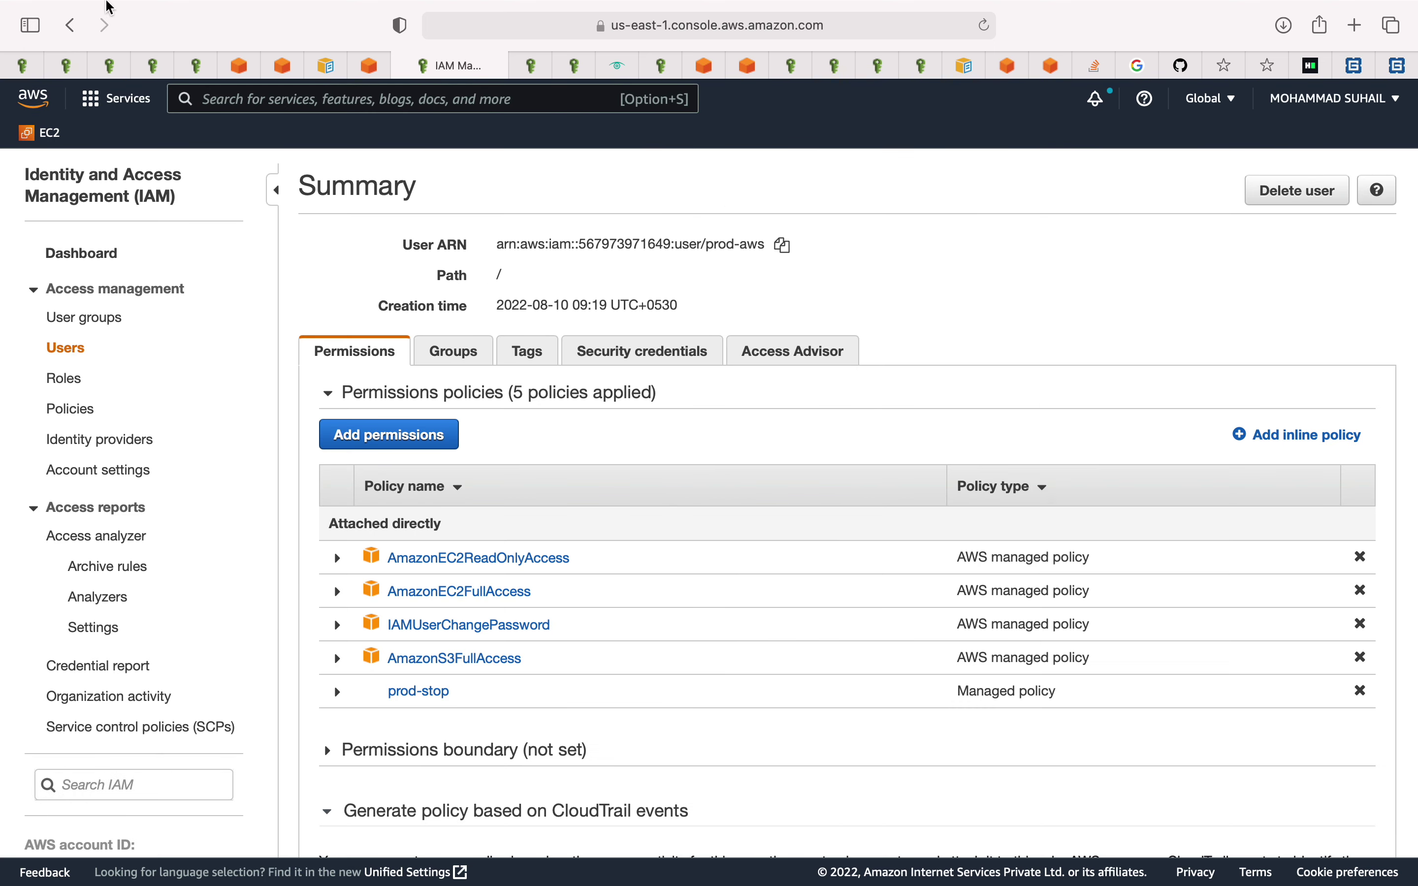
mouse_move(108, 6)
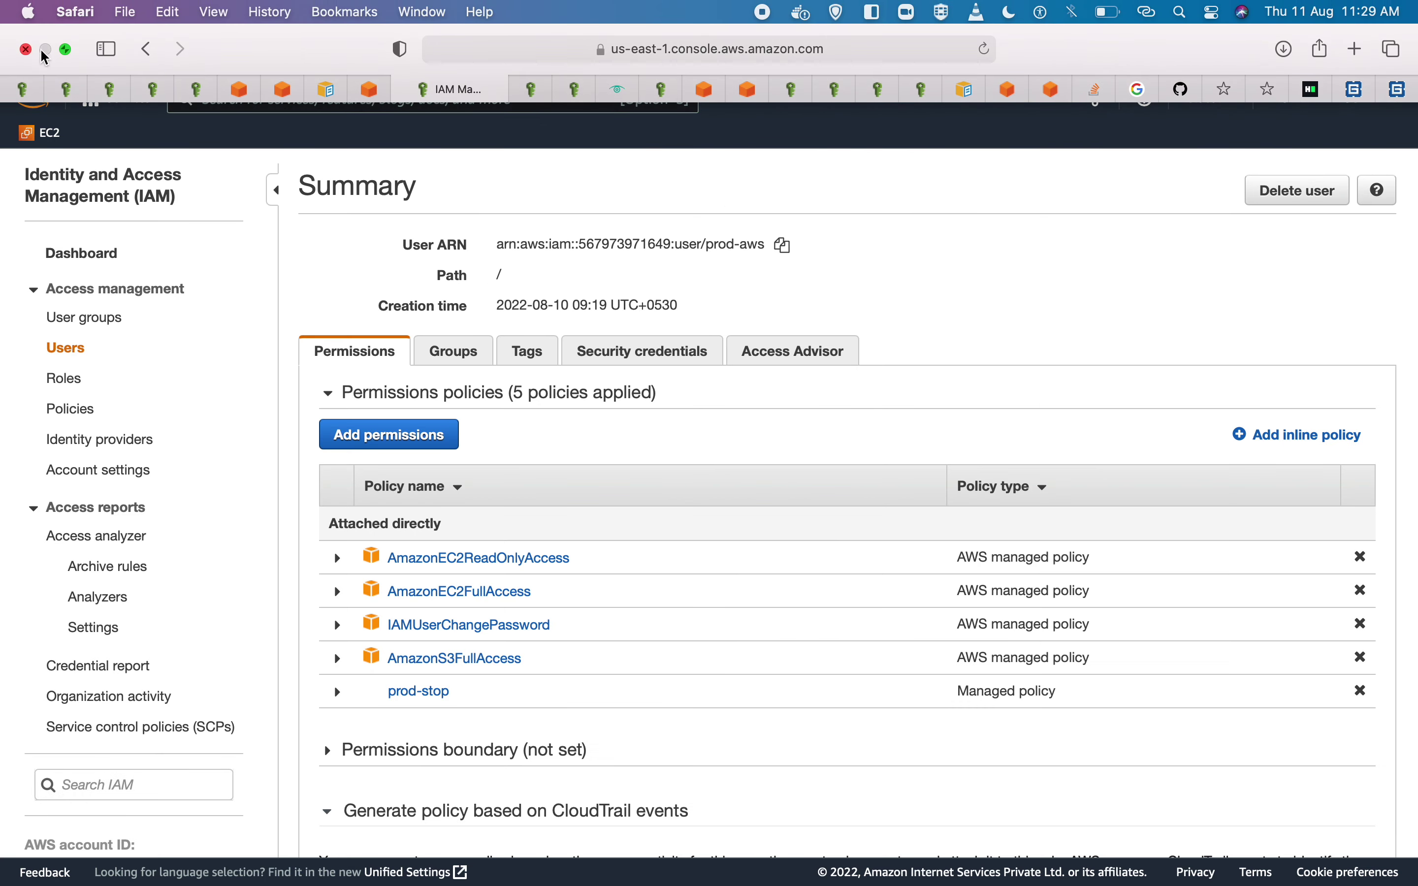
click(69, 55)
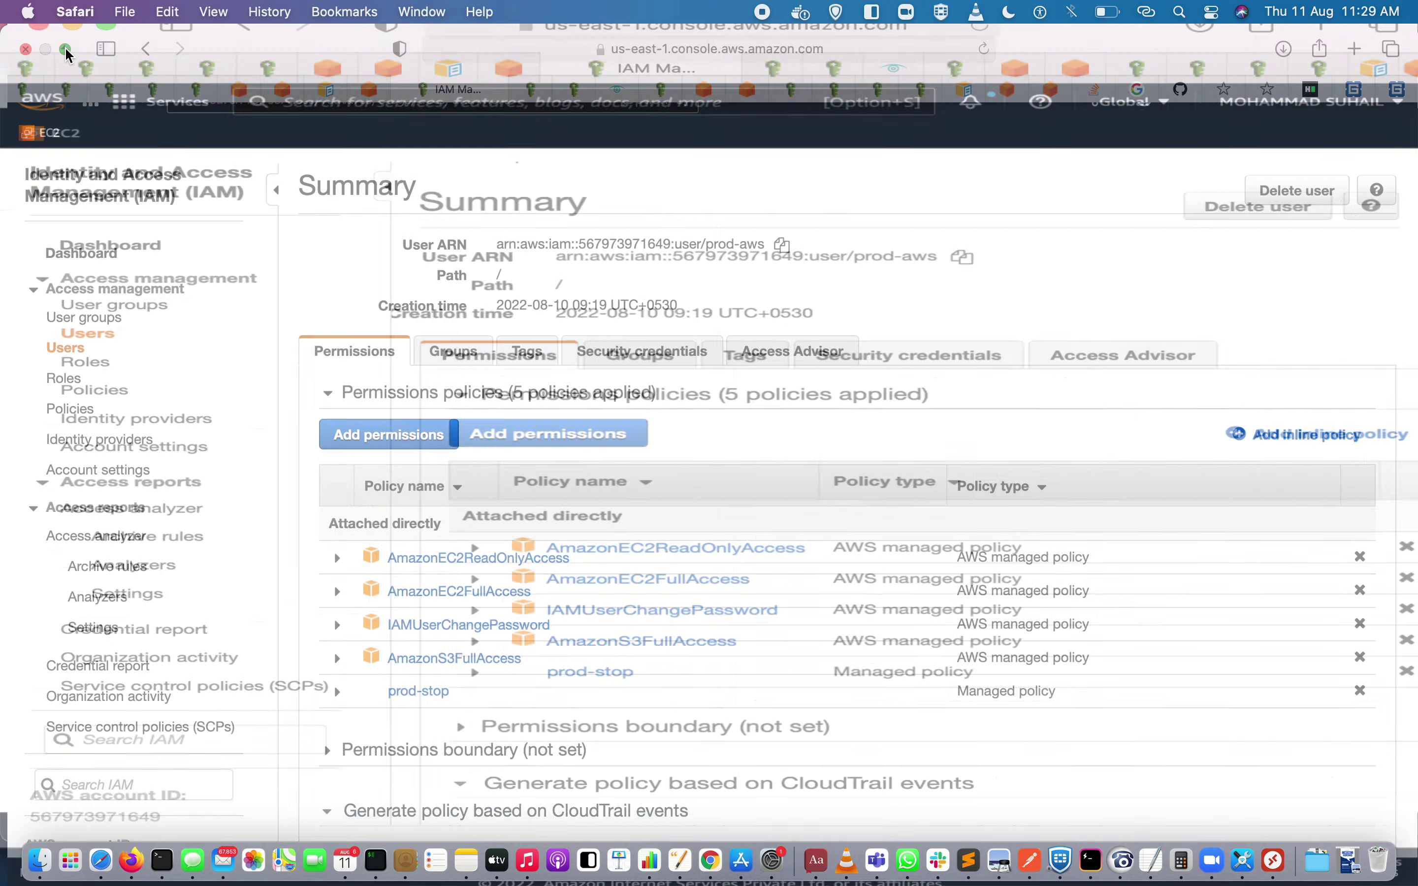
Switch back to Firefox, create a bucket named skilark654 with the default settings, and dismiss the notice.
click(329, 416)
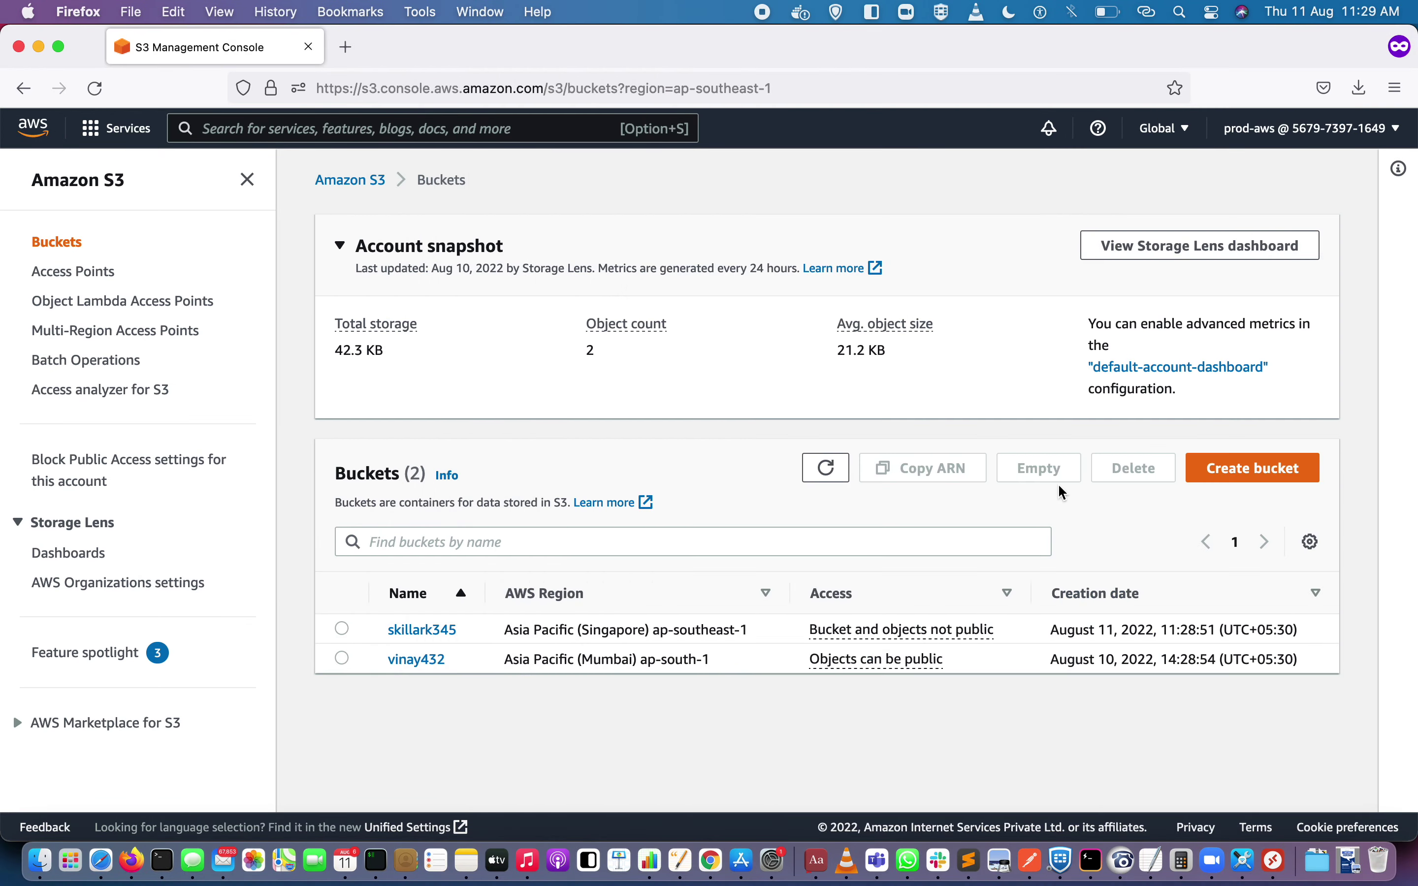
click(1242, 469)
click(364, 414)
text(skil)
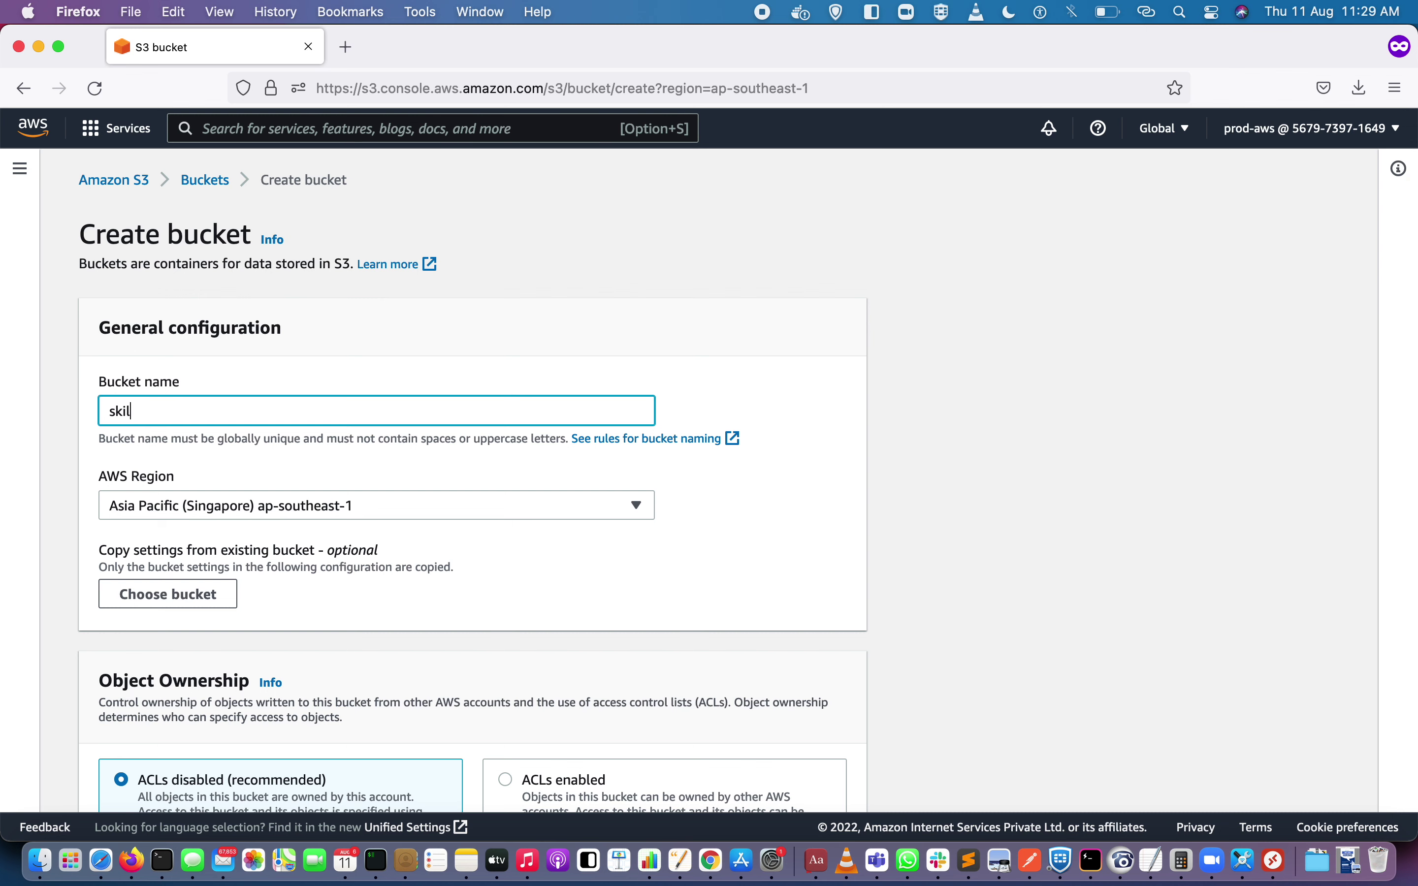
text(ark654)
scroll(422, 507, down, 15)
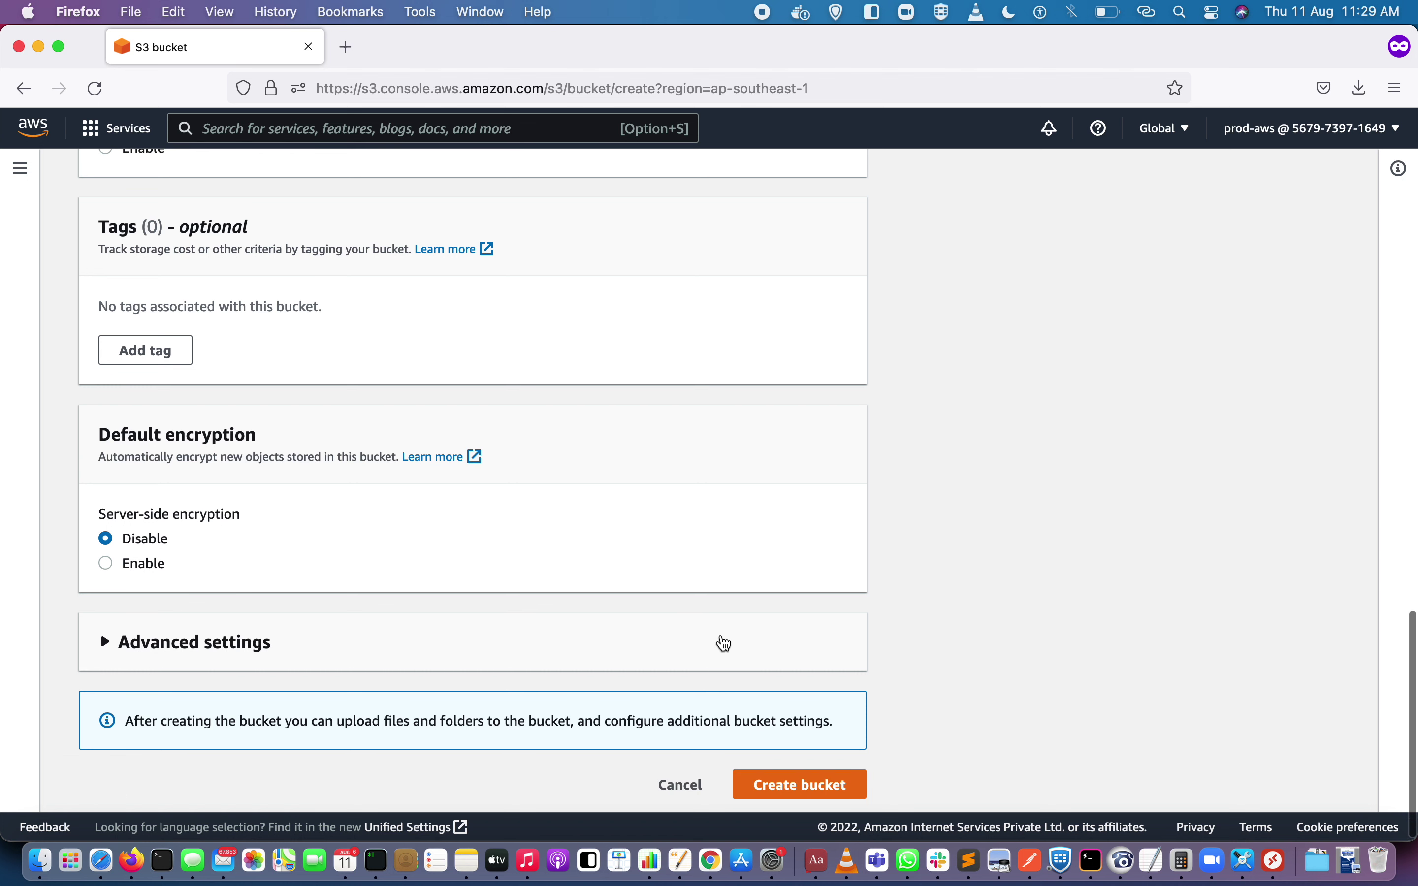
click(797, 787)
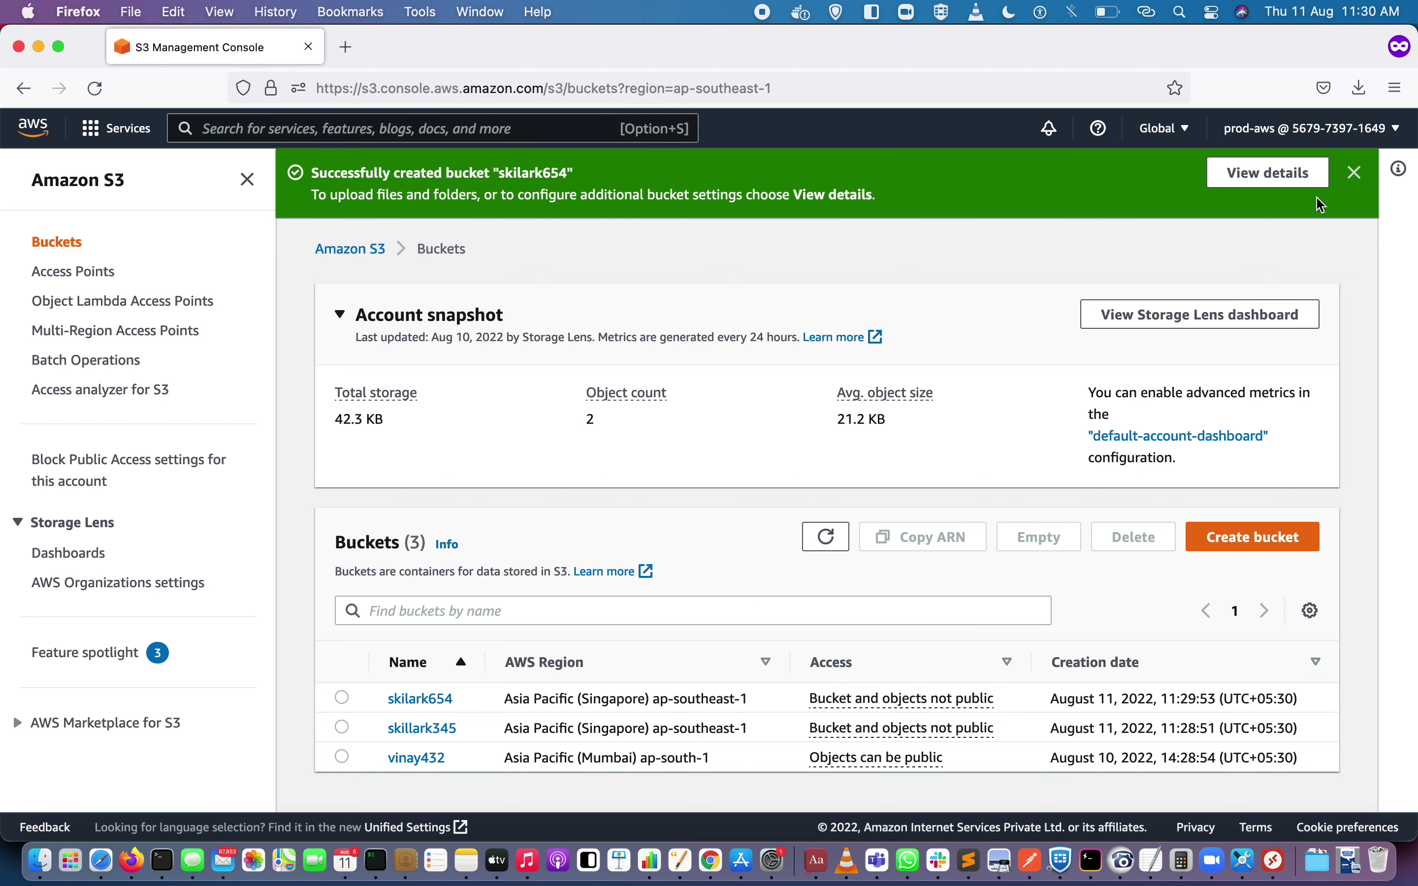
click(1356, 175)
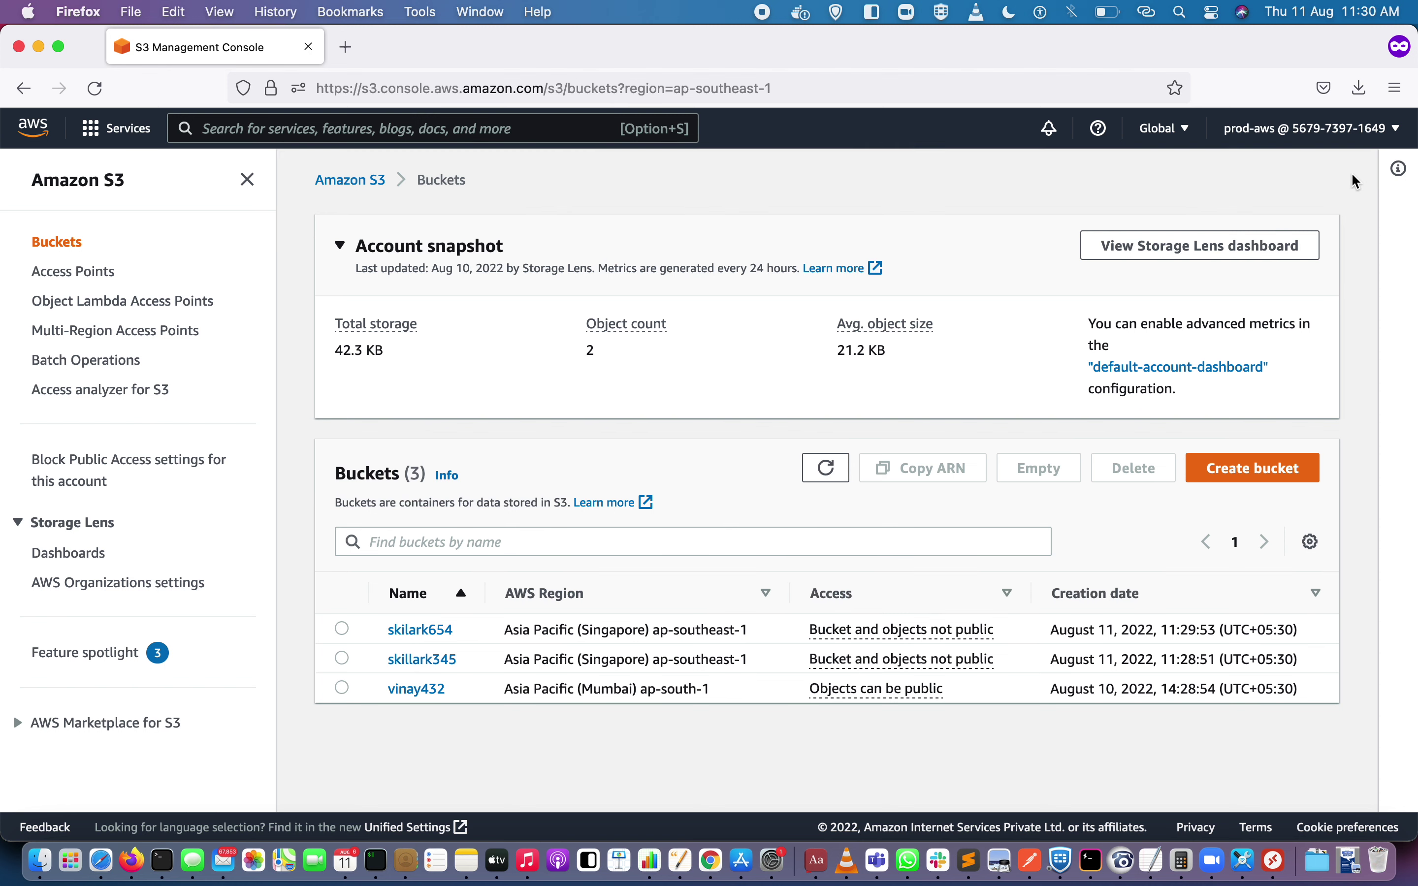
Switch to Safari, detach the AmazonS3FullAccess policy from the prod-aws user, and exit the full-screen view.
click(117, 866)
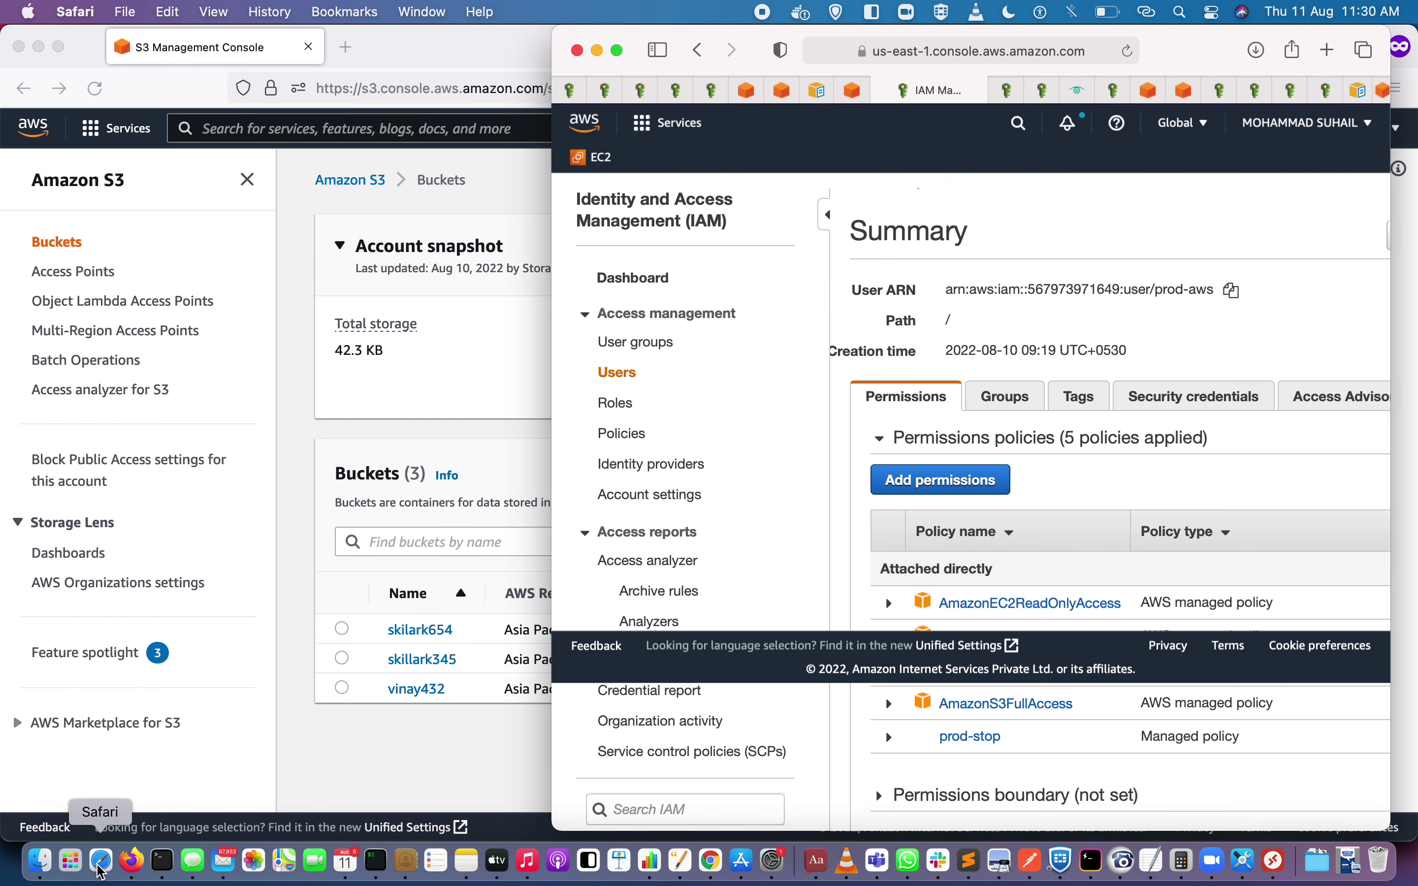
click(620, 52)
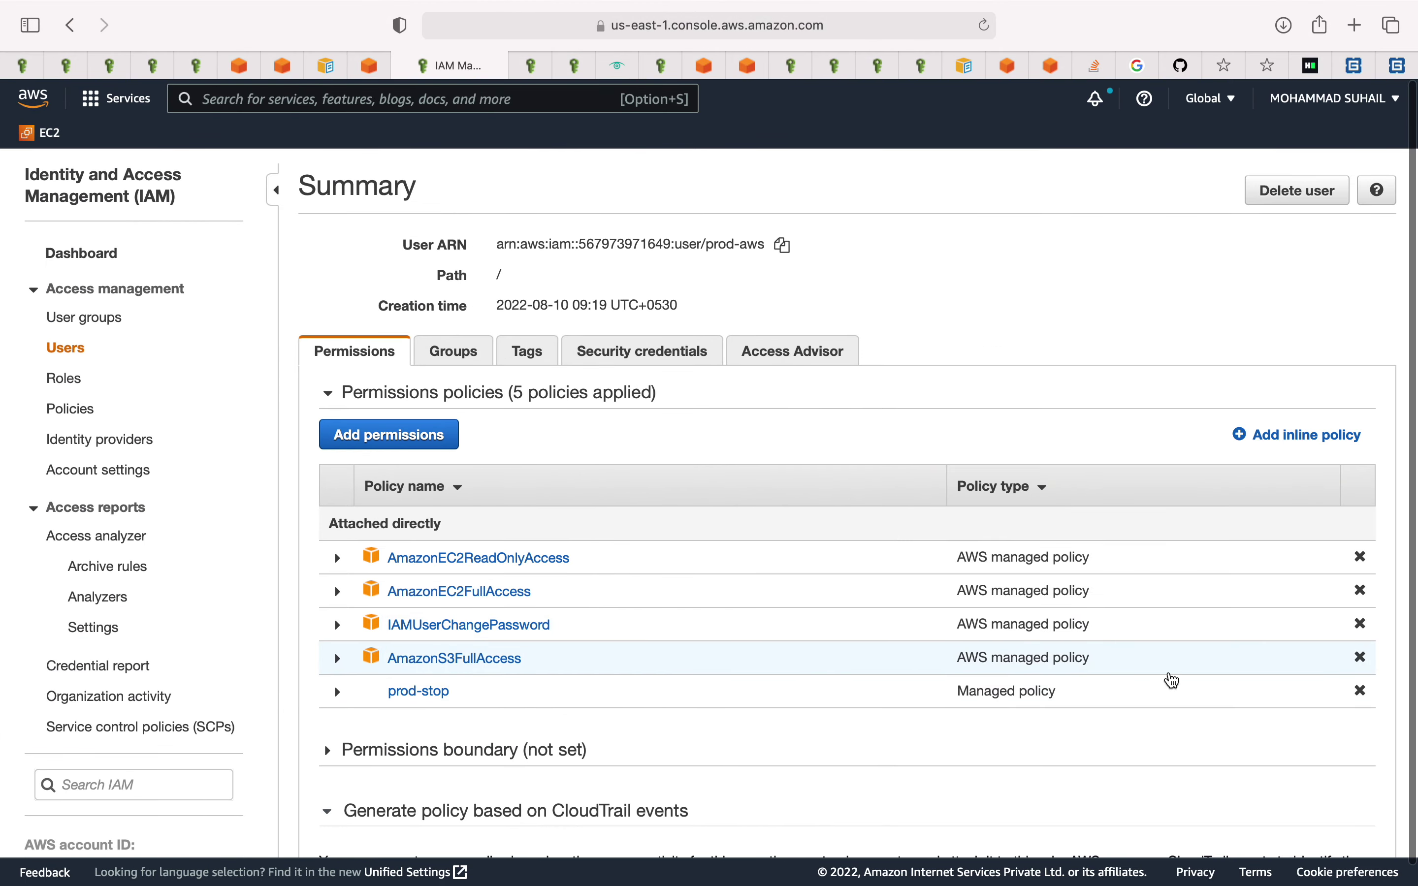
click(1360, 657)
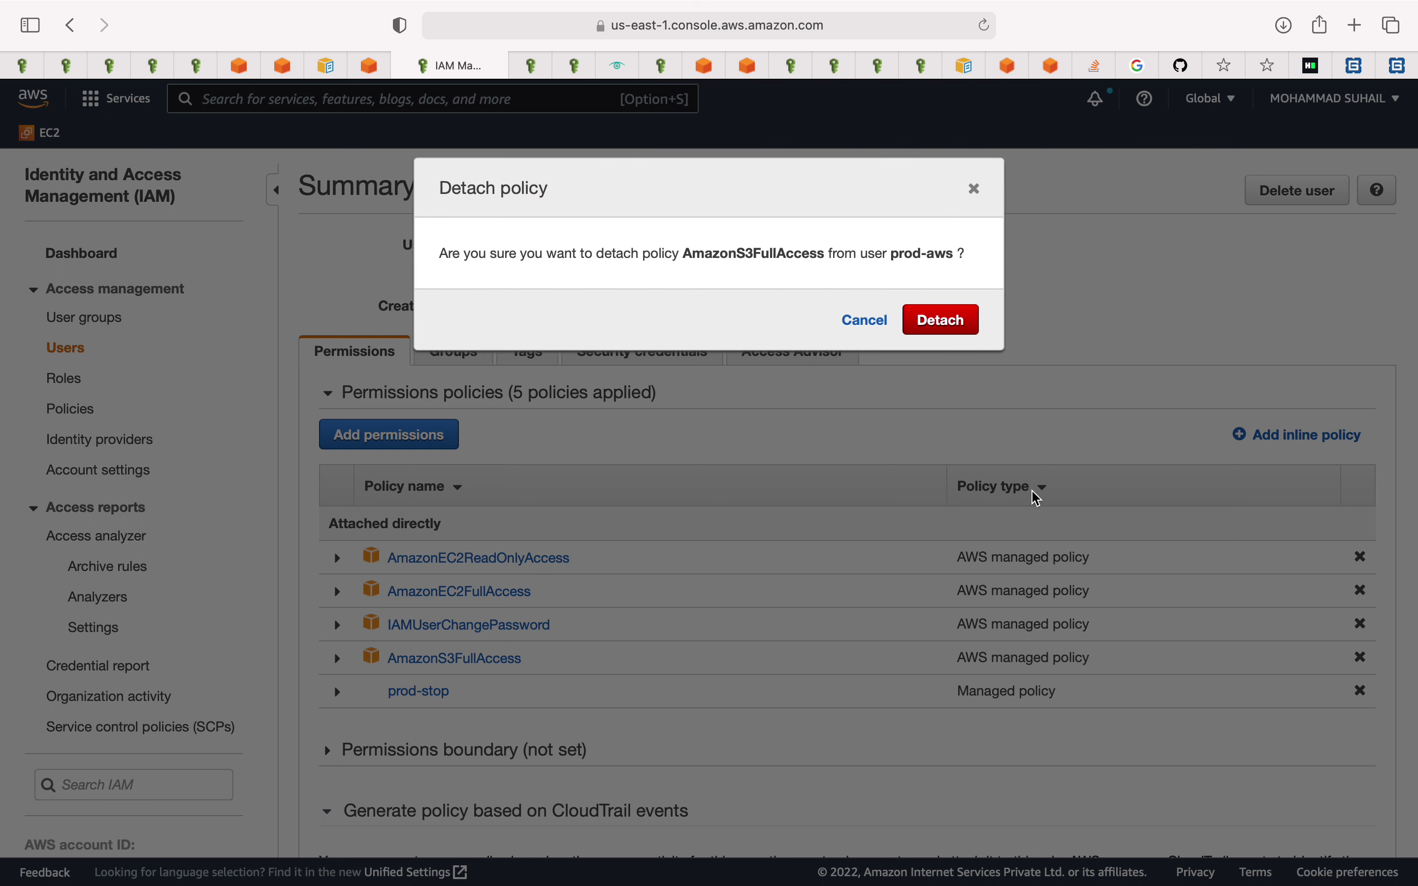
click(941, 321)
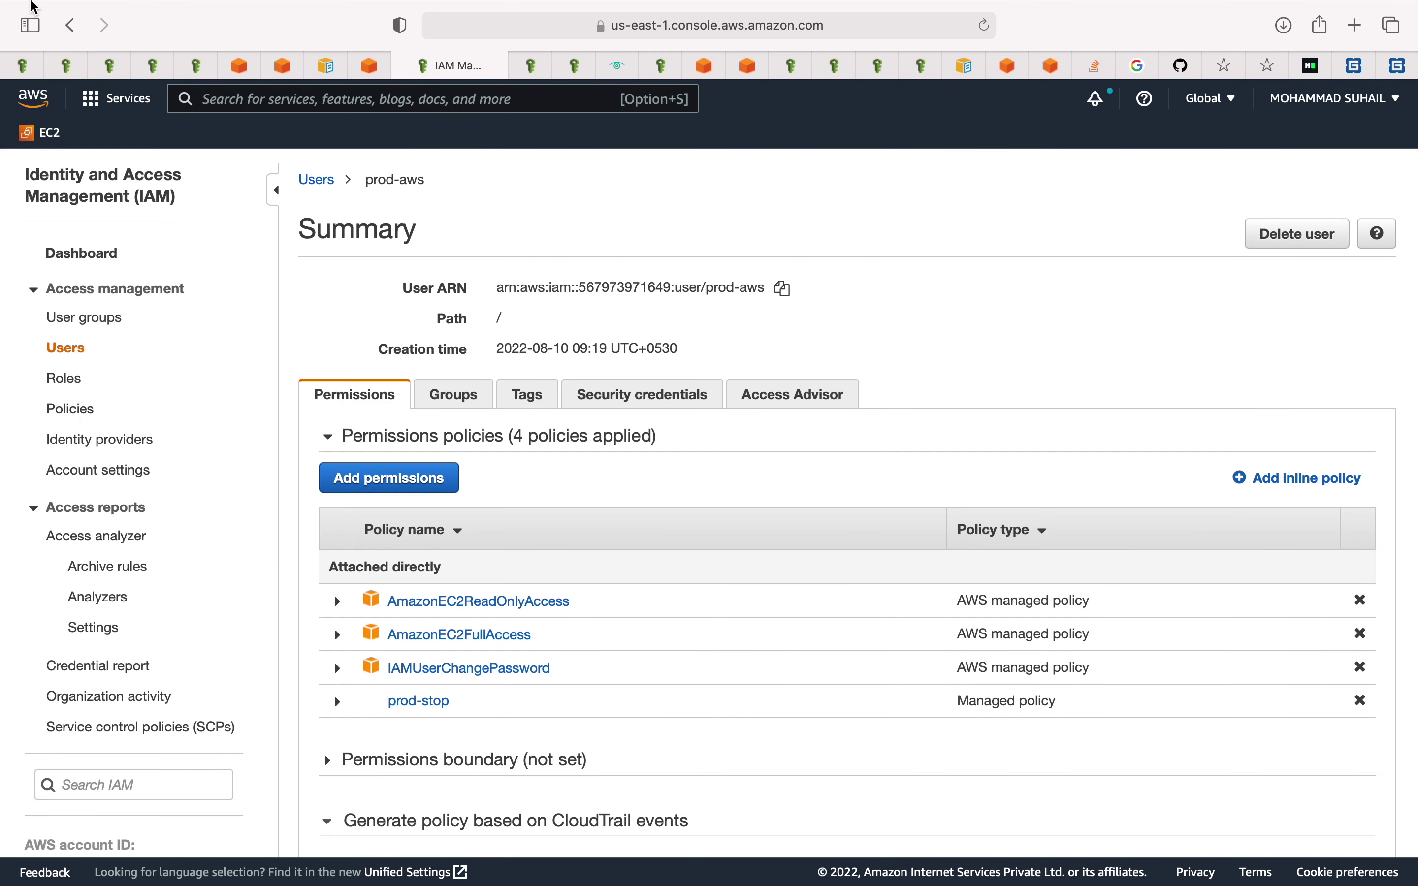
mouse_move(67, 70)
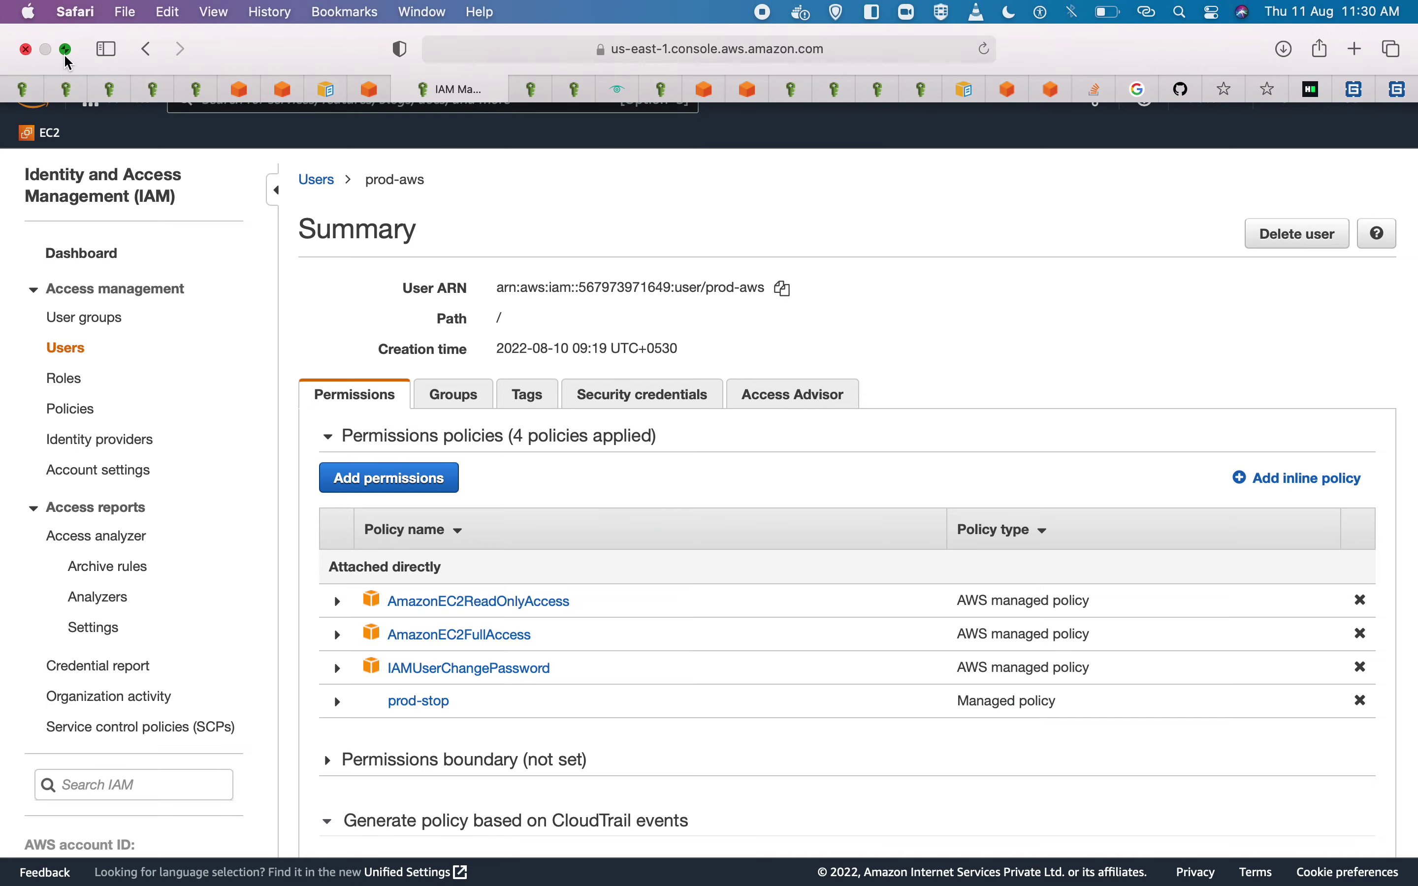
click(66, 51)
Switch back to Firefox and try to create a bucket named skilark908 with the default settings.
click(292, 416)
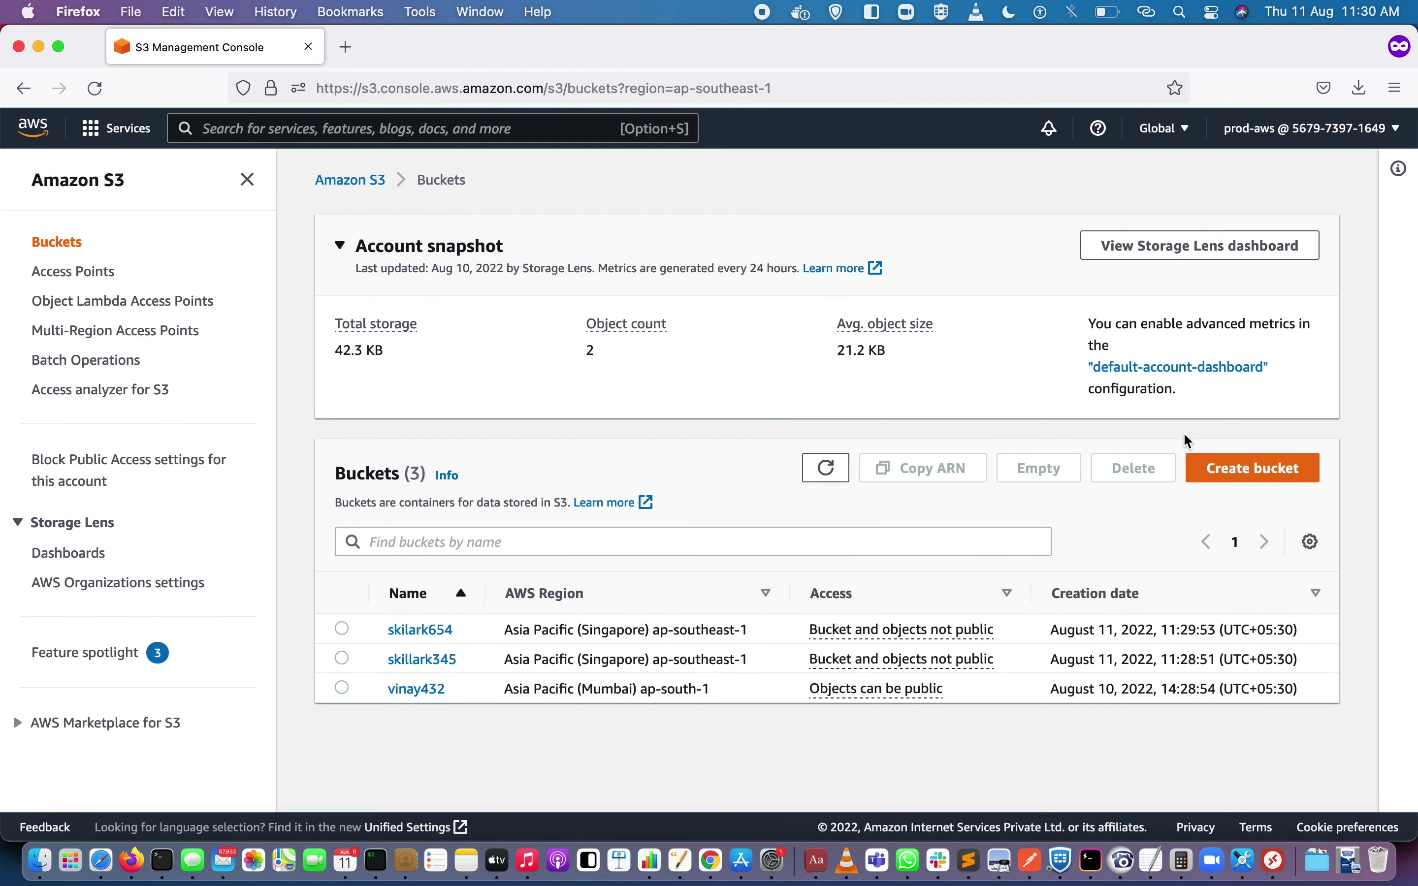
click(1245, 479)
click(383, 415)
text(skilark908)
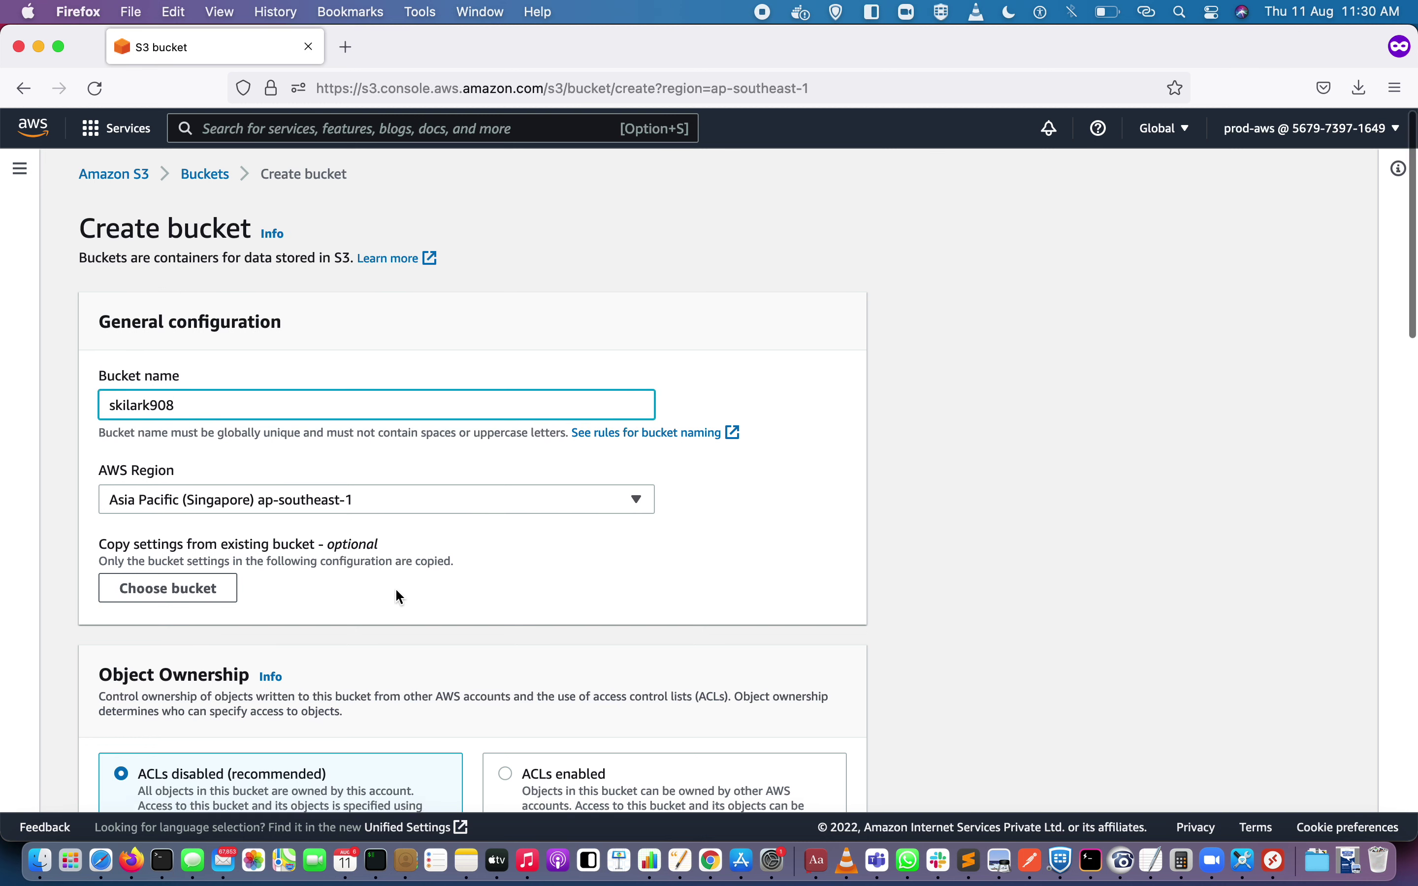
scroll(395, 589, down, 20)
click(810, 796)
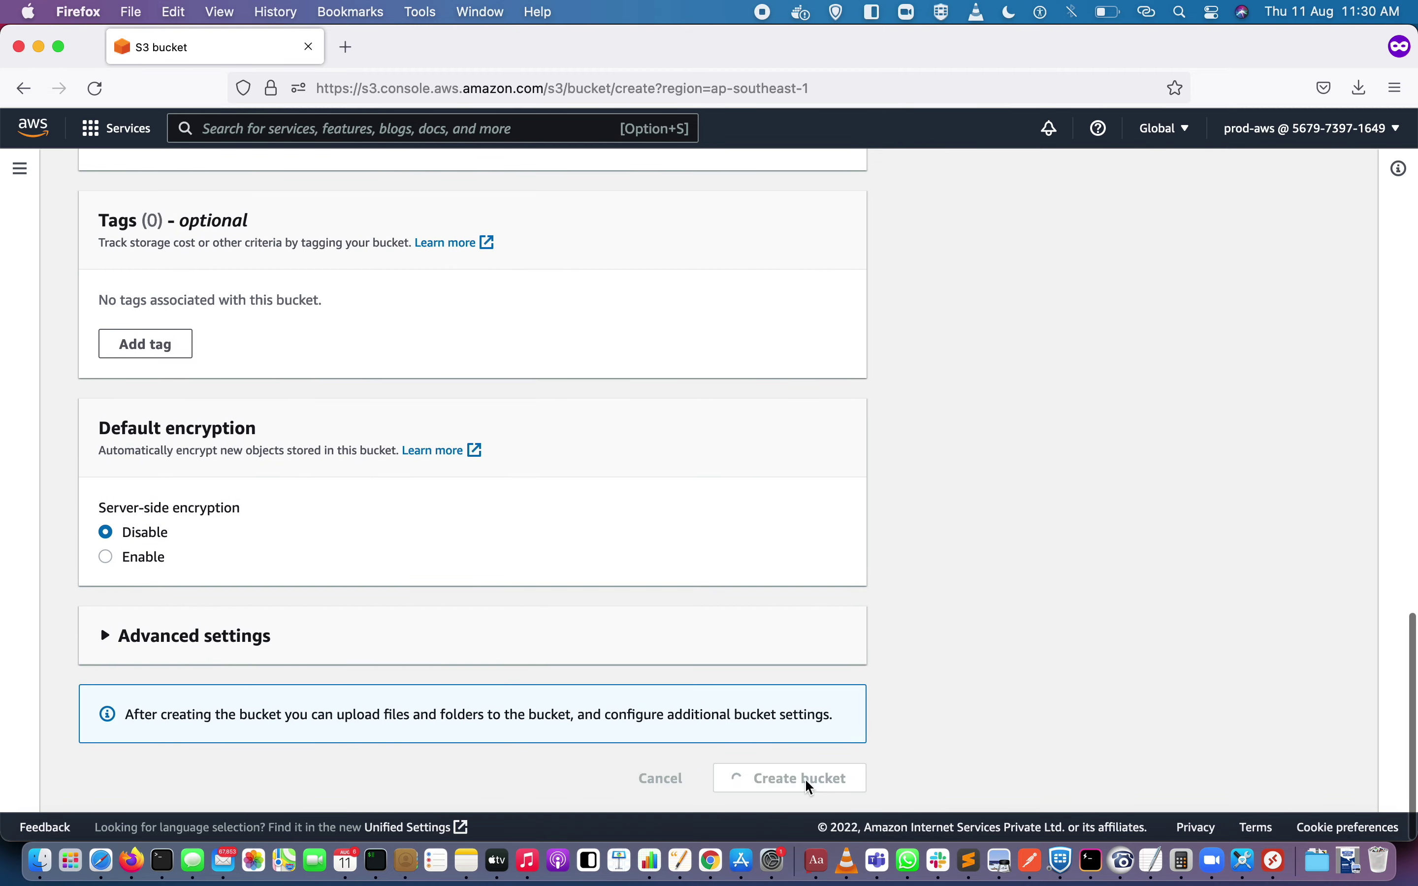
scroll(644, 345, down, 5)
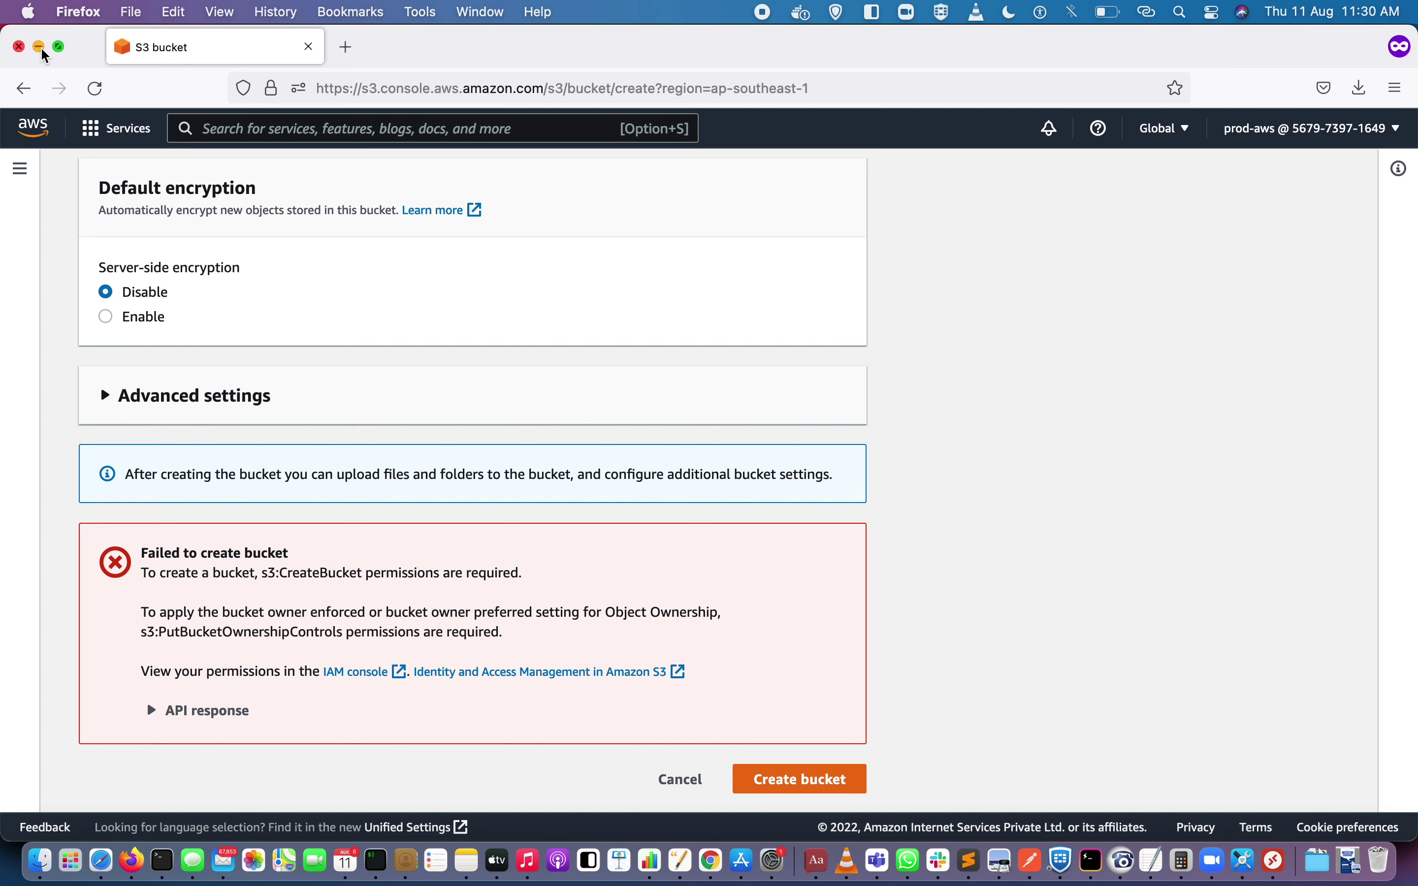
Switch to Safari and start adding an IAM user named aws-s3 with Access key - Programmatic access.
click(101, 860)
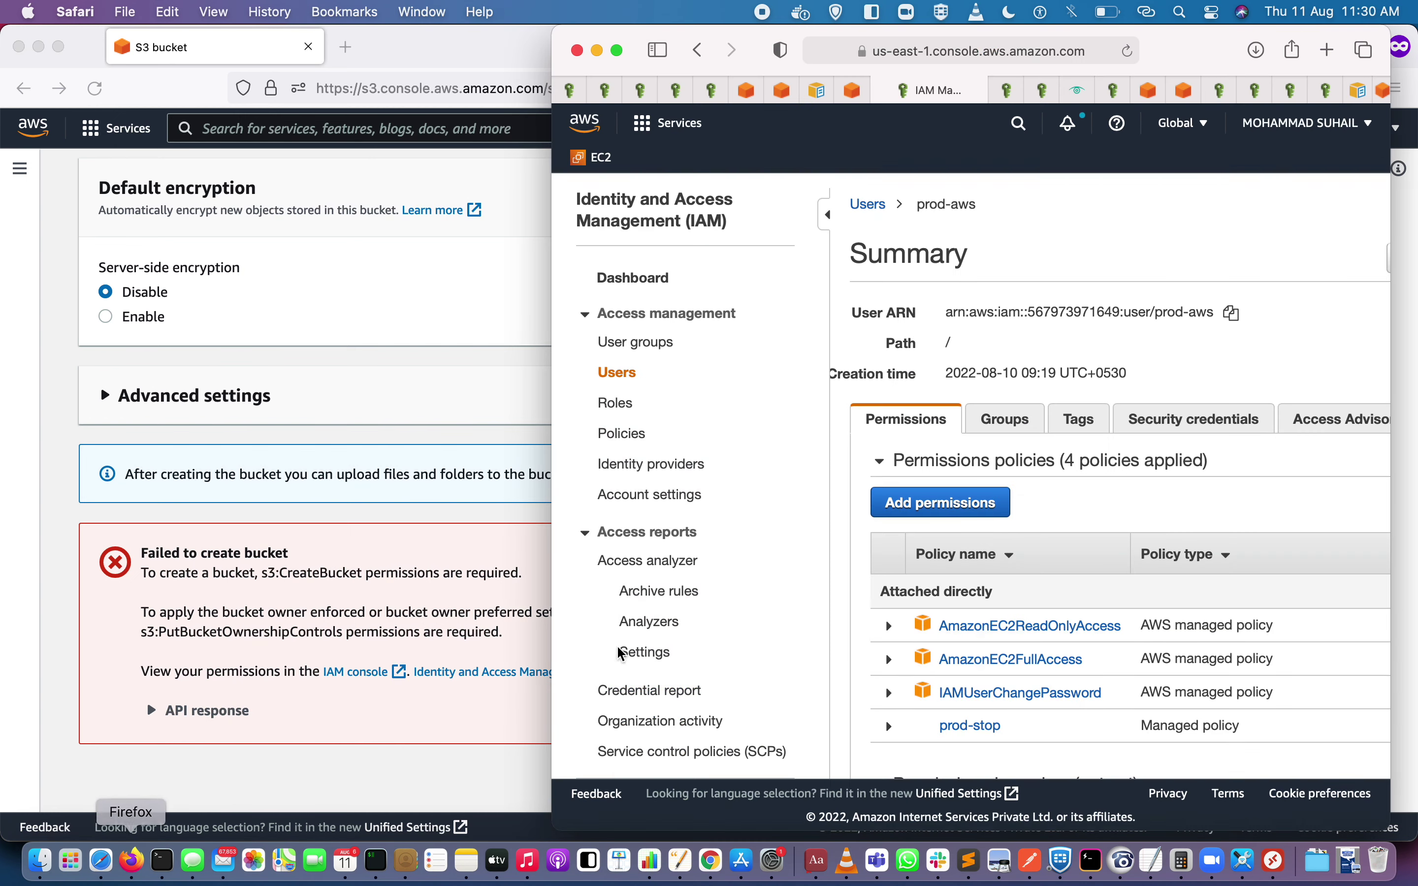
click(616, 50)
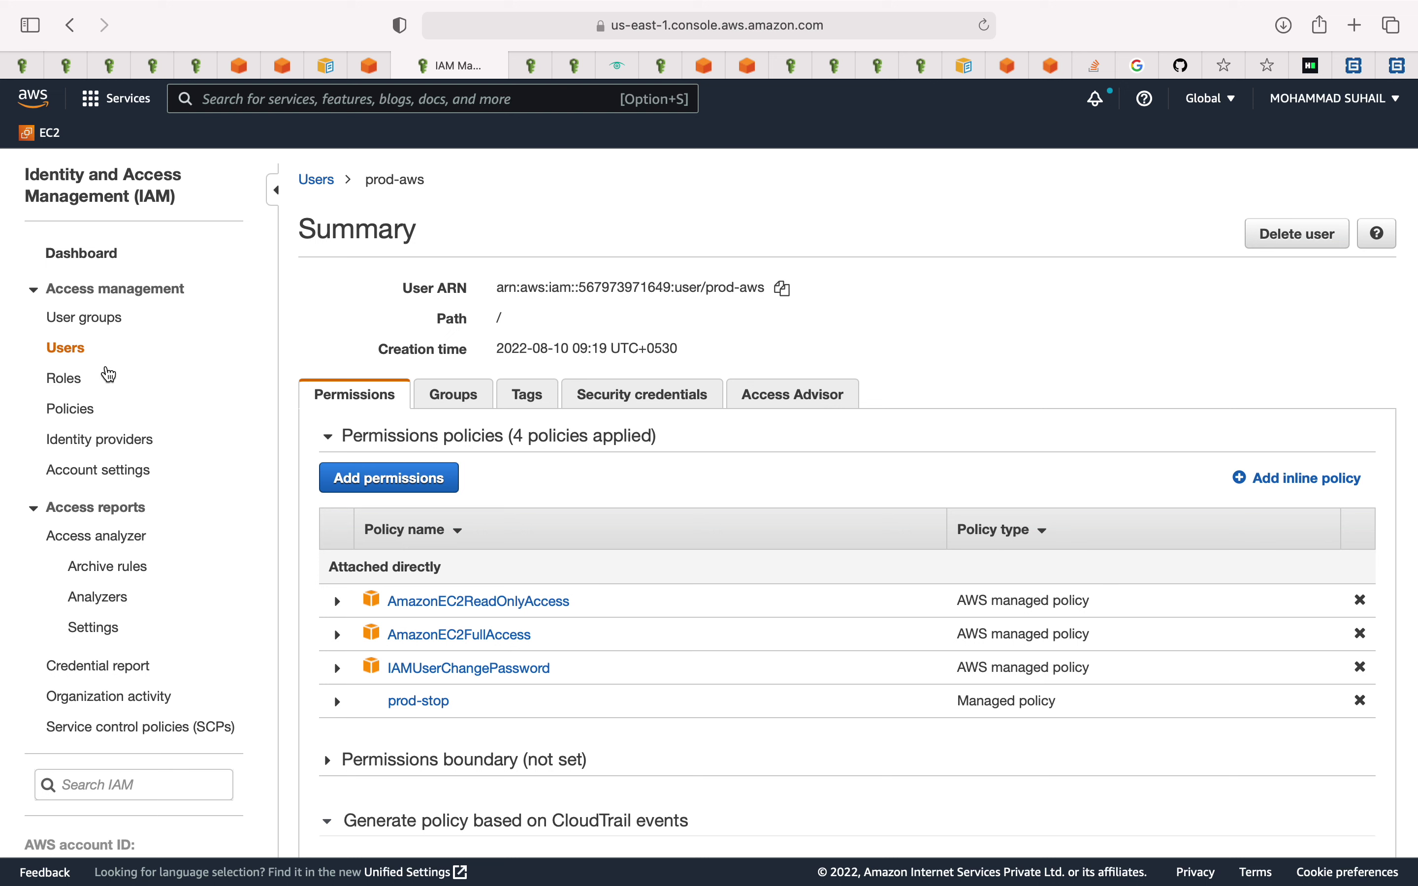
click(76, 351)
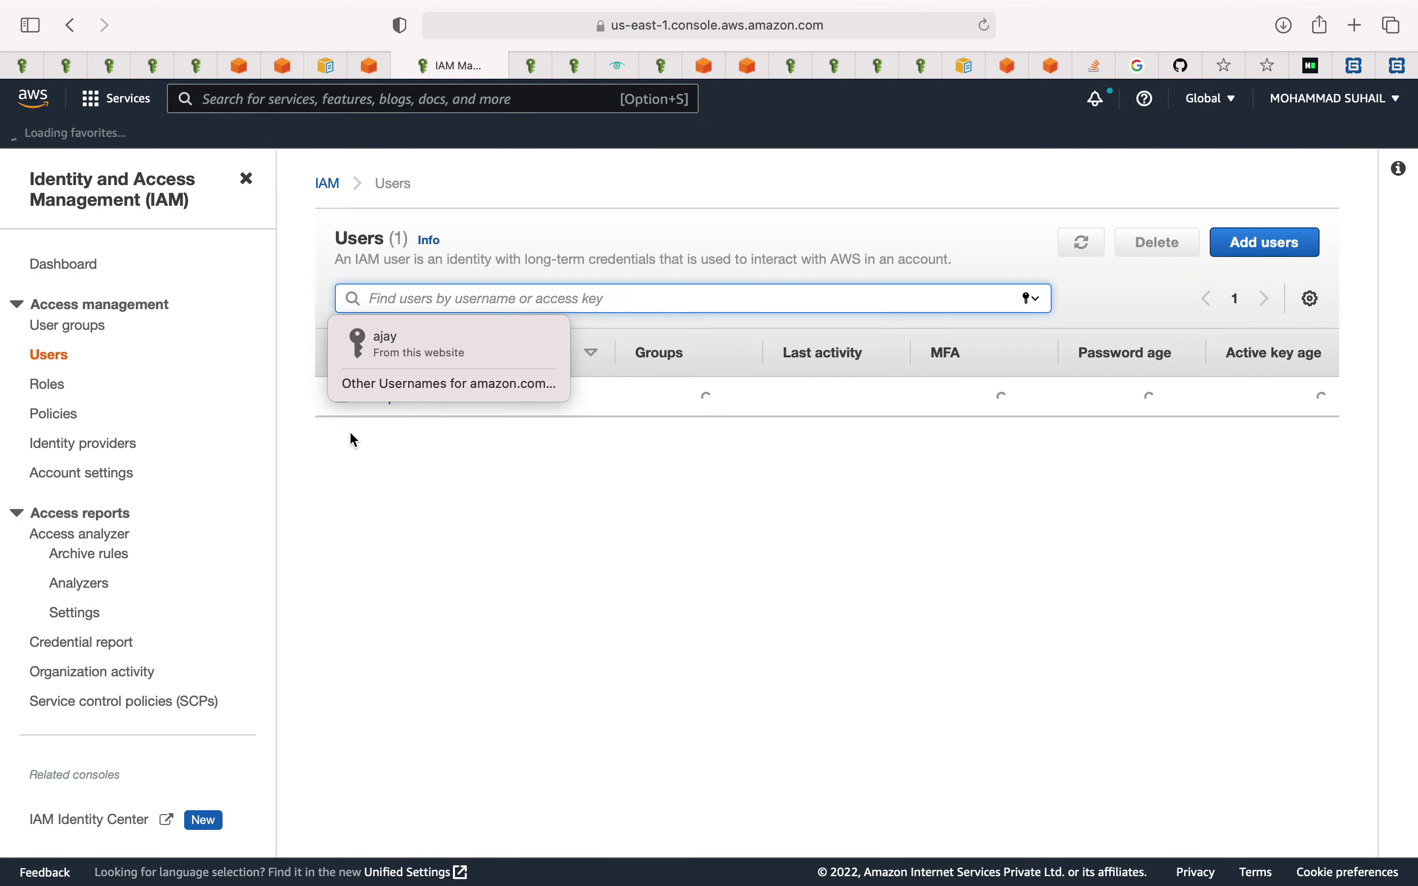
click(661, 628)
click(1241, 249)
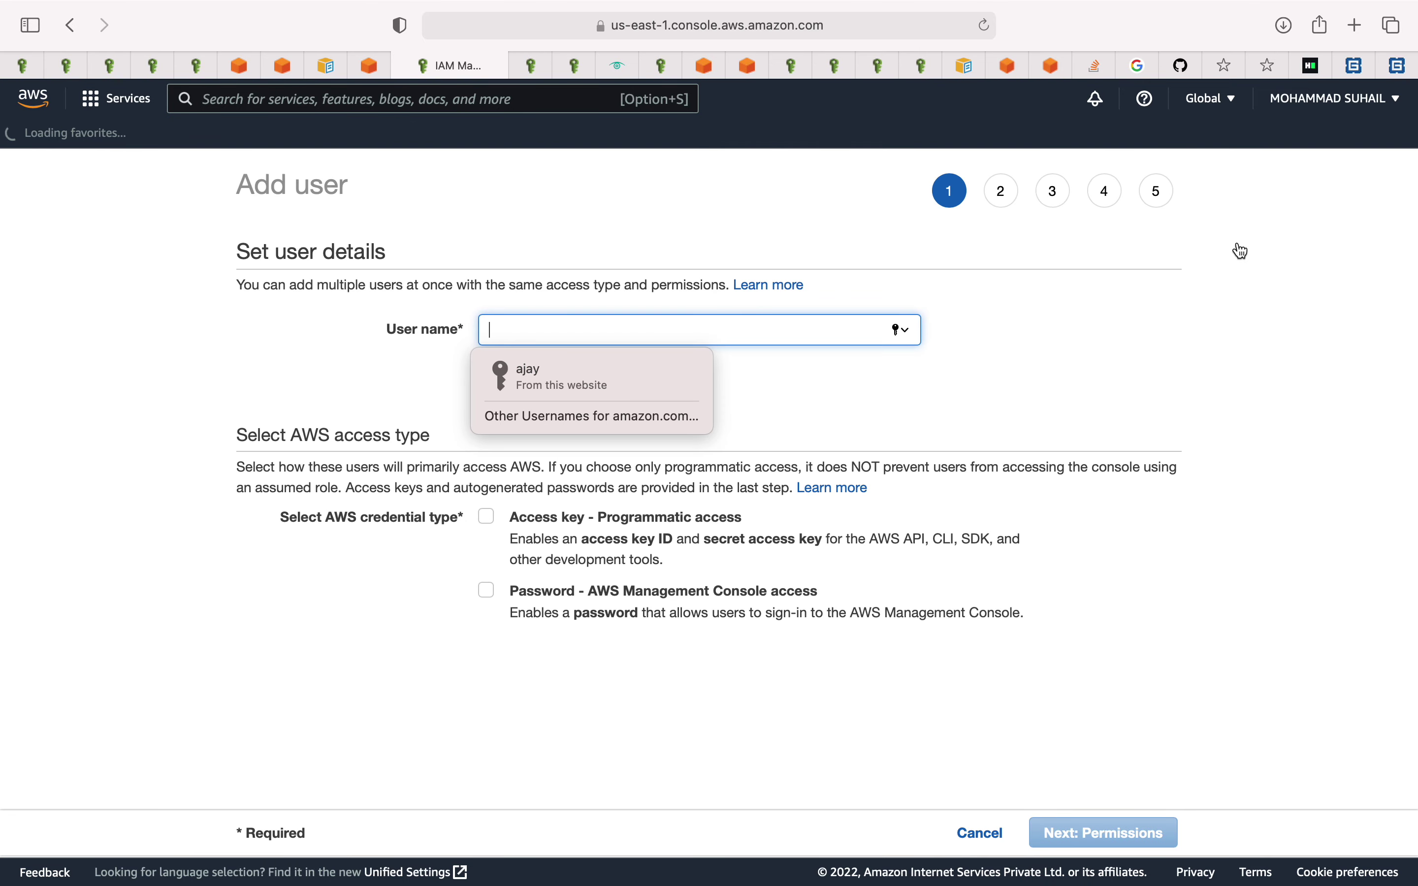
text(aw)
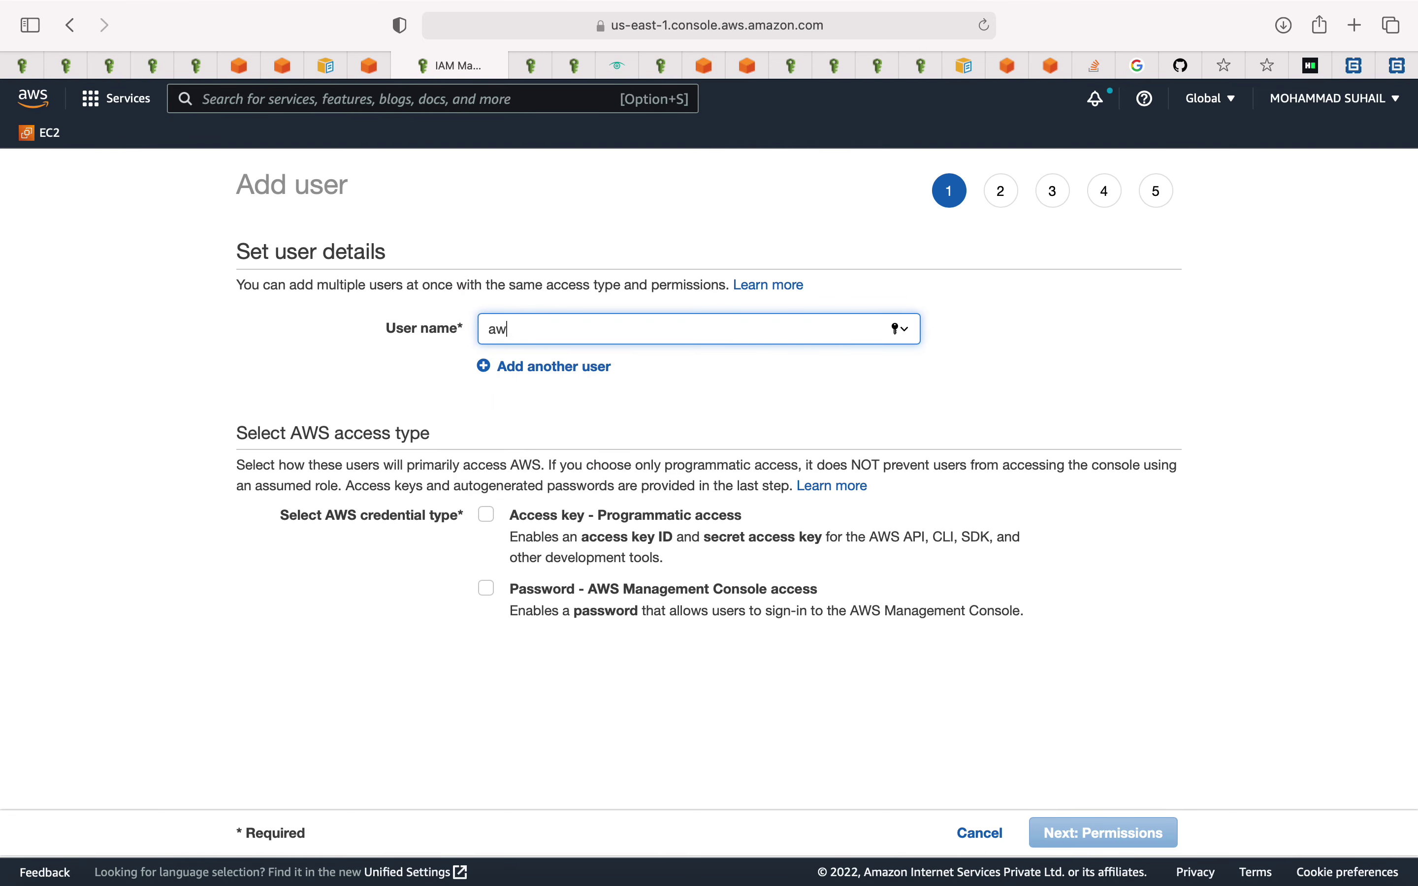
text(s-s3)
click(500, 516)
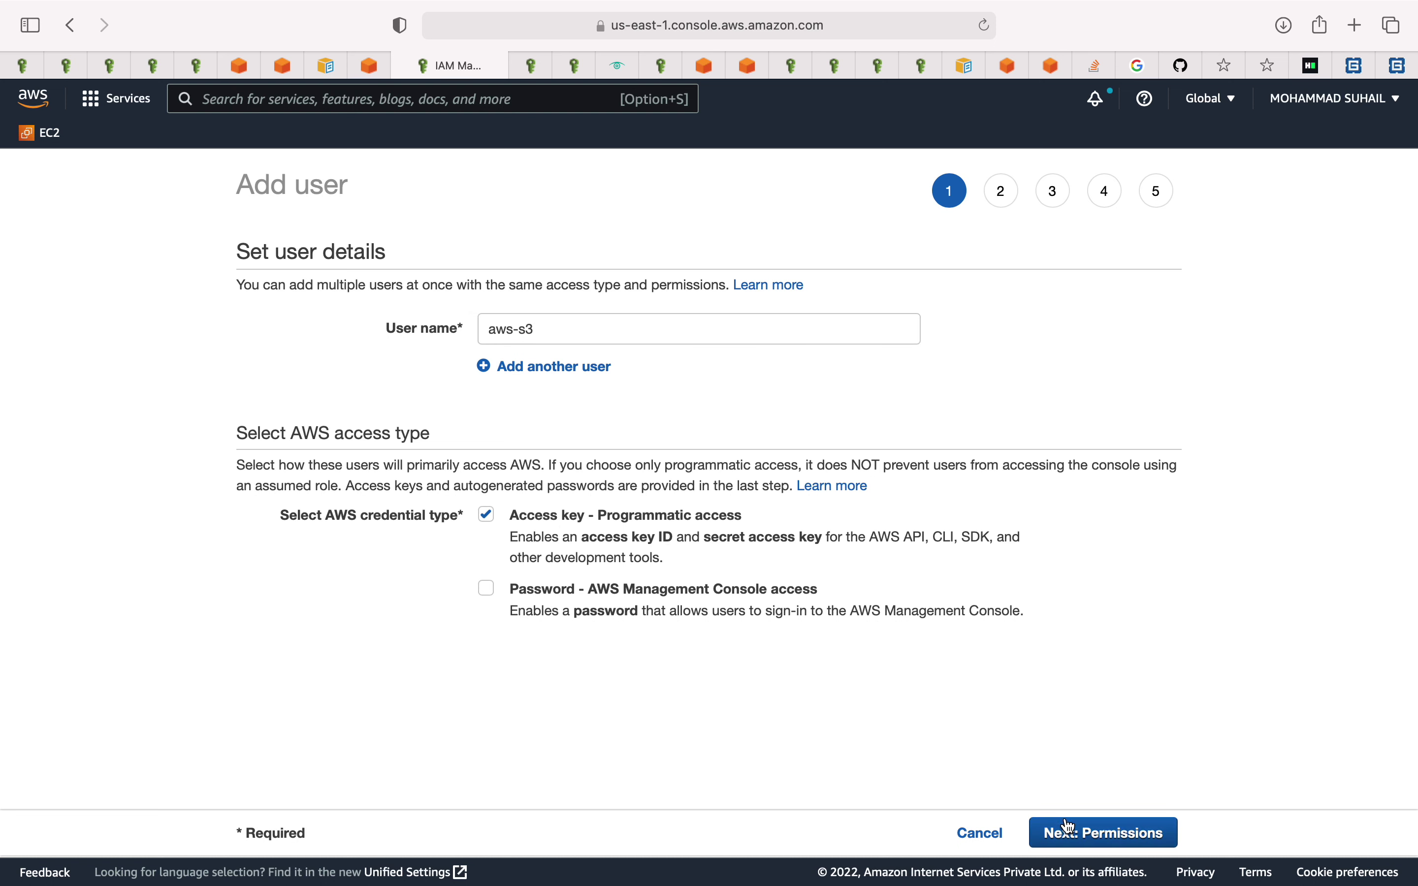
Finish creating the aws-s3 user as a member of the s3 group without tags, and return to the users list.
click(1093, 838)
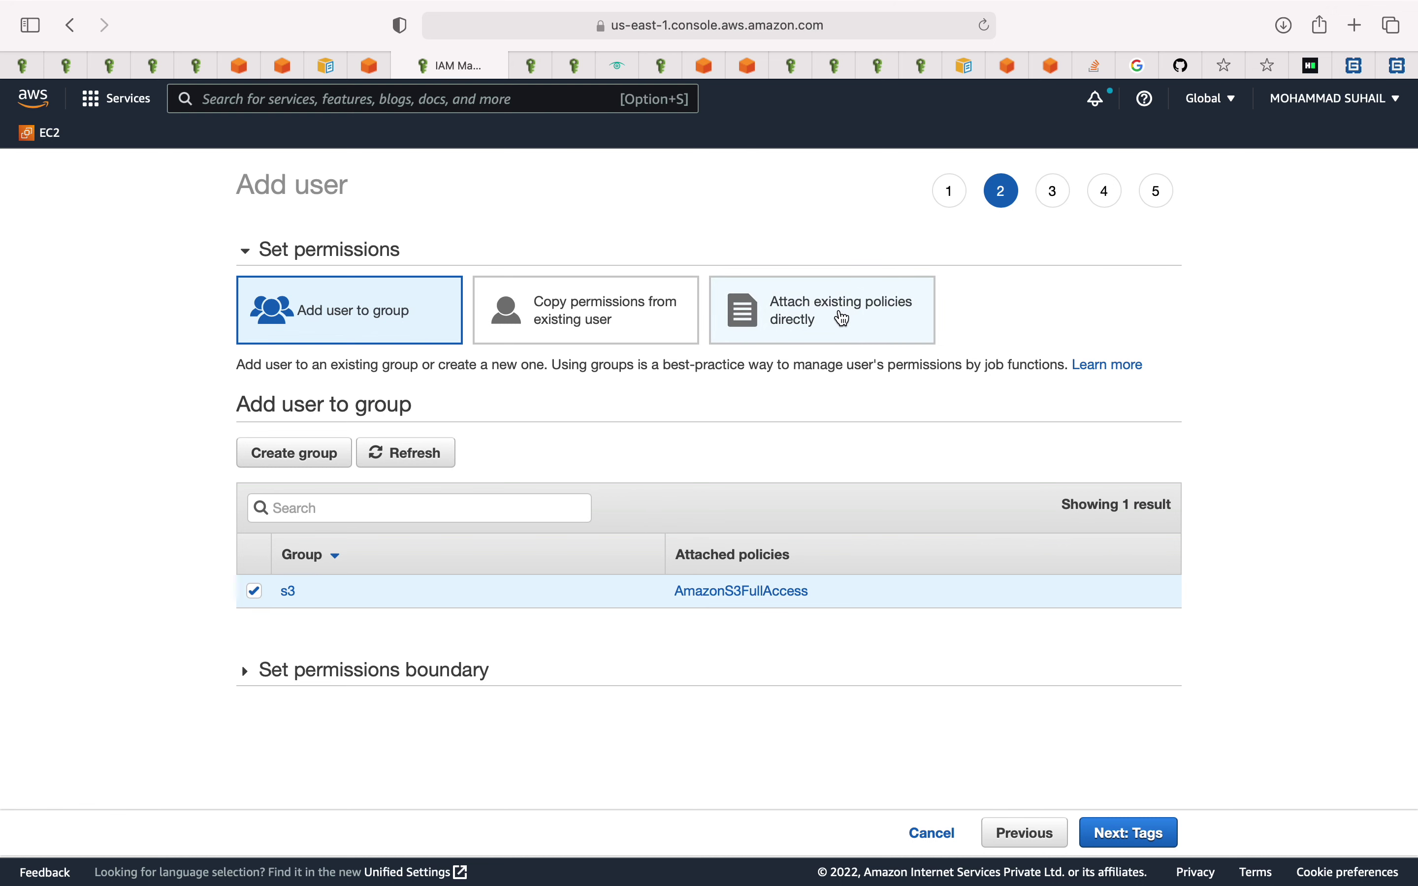
click(1127, 835)
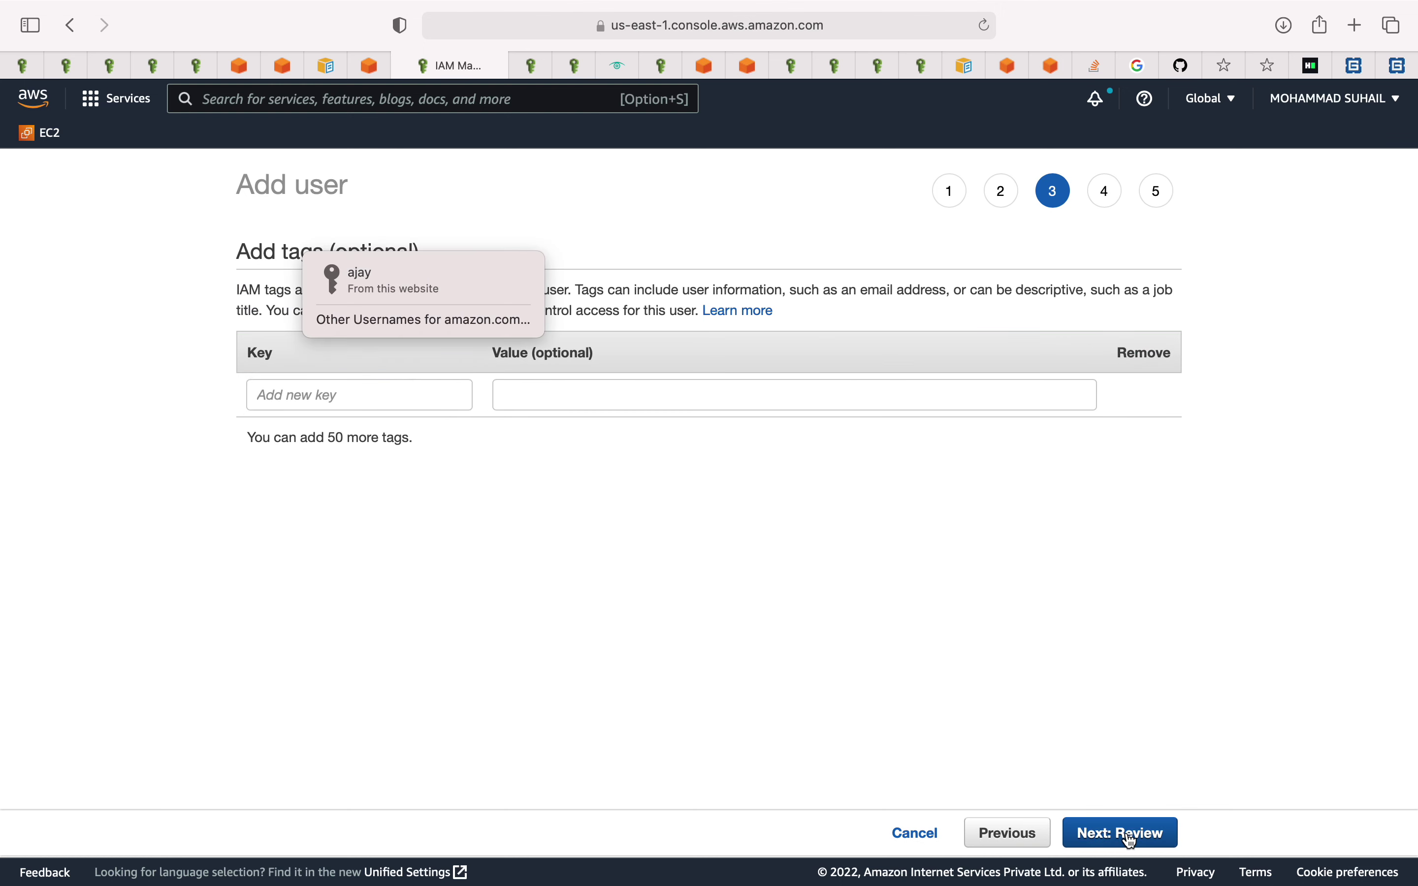
click(1127, 835)
click(1131, 835)
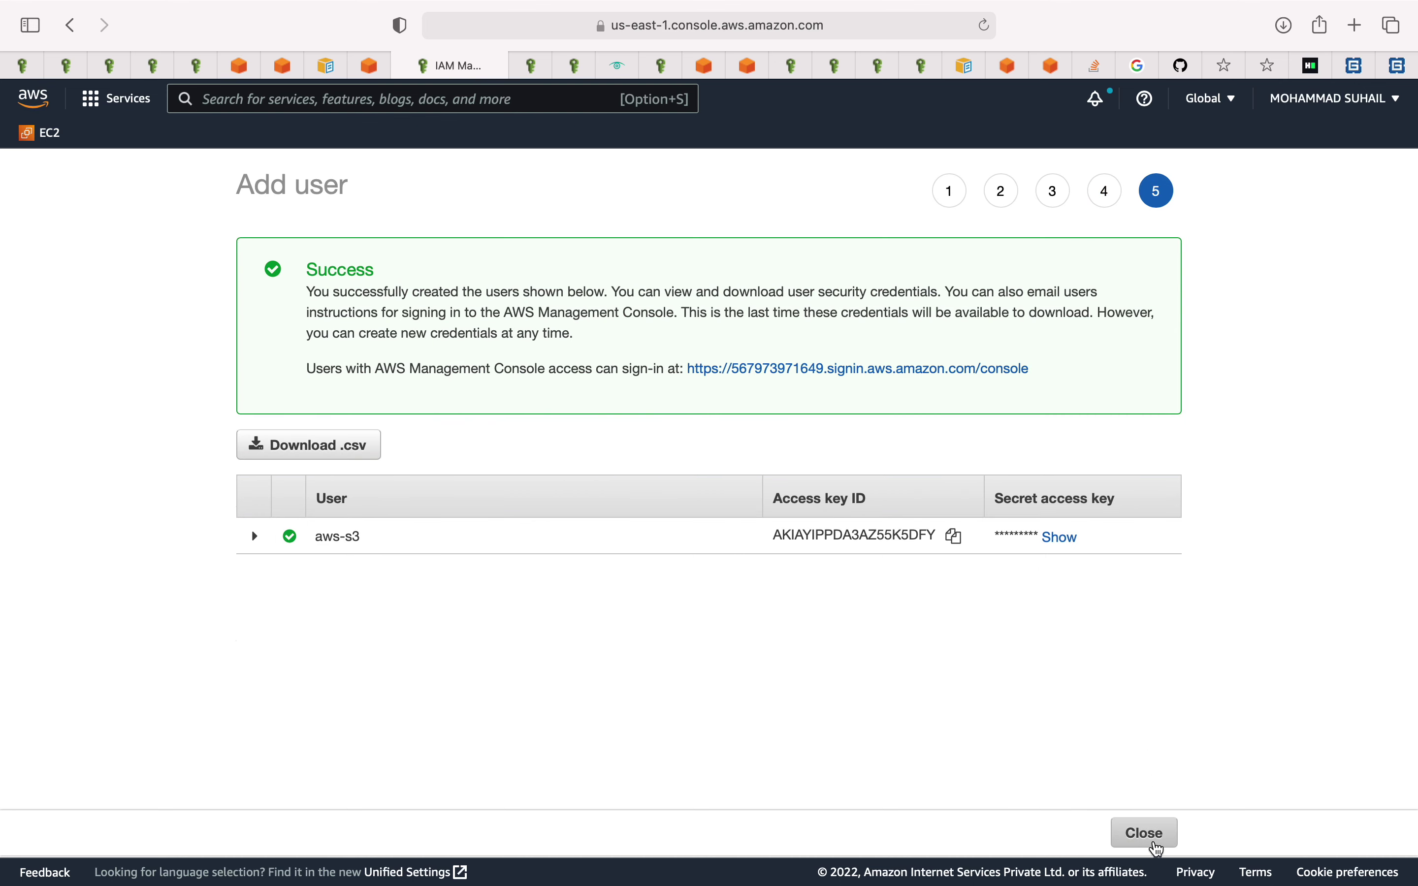
click(1159, 848)
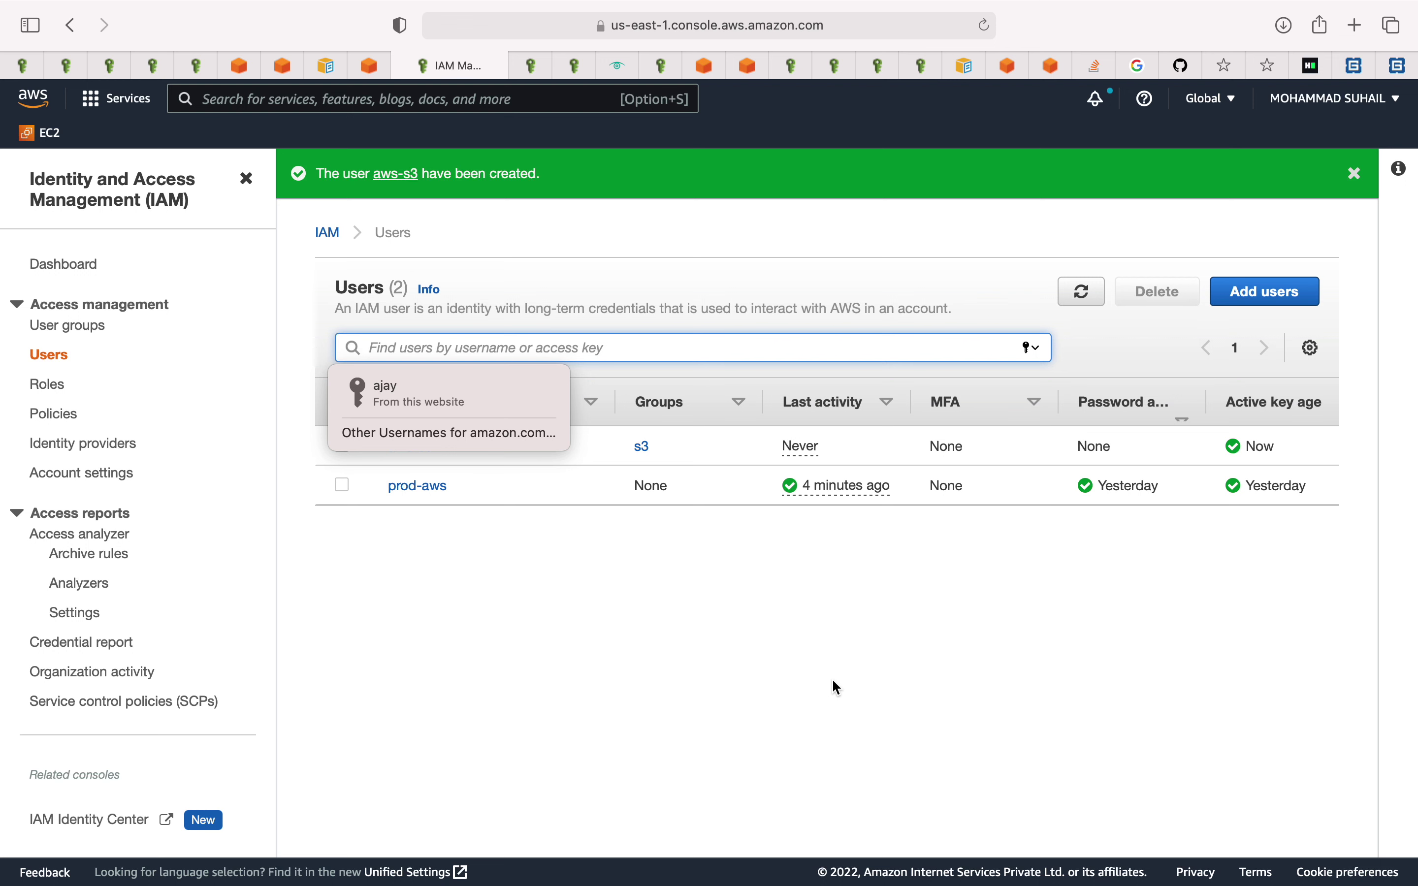
click(826, 679)
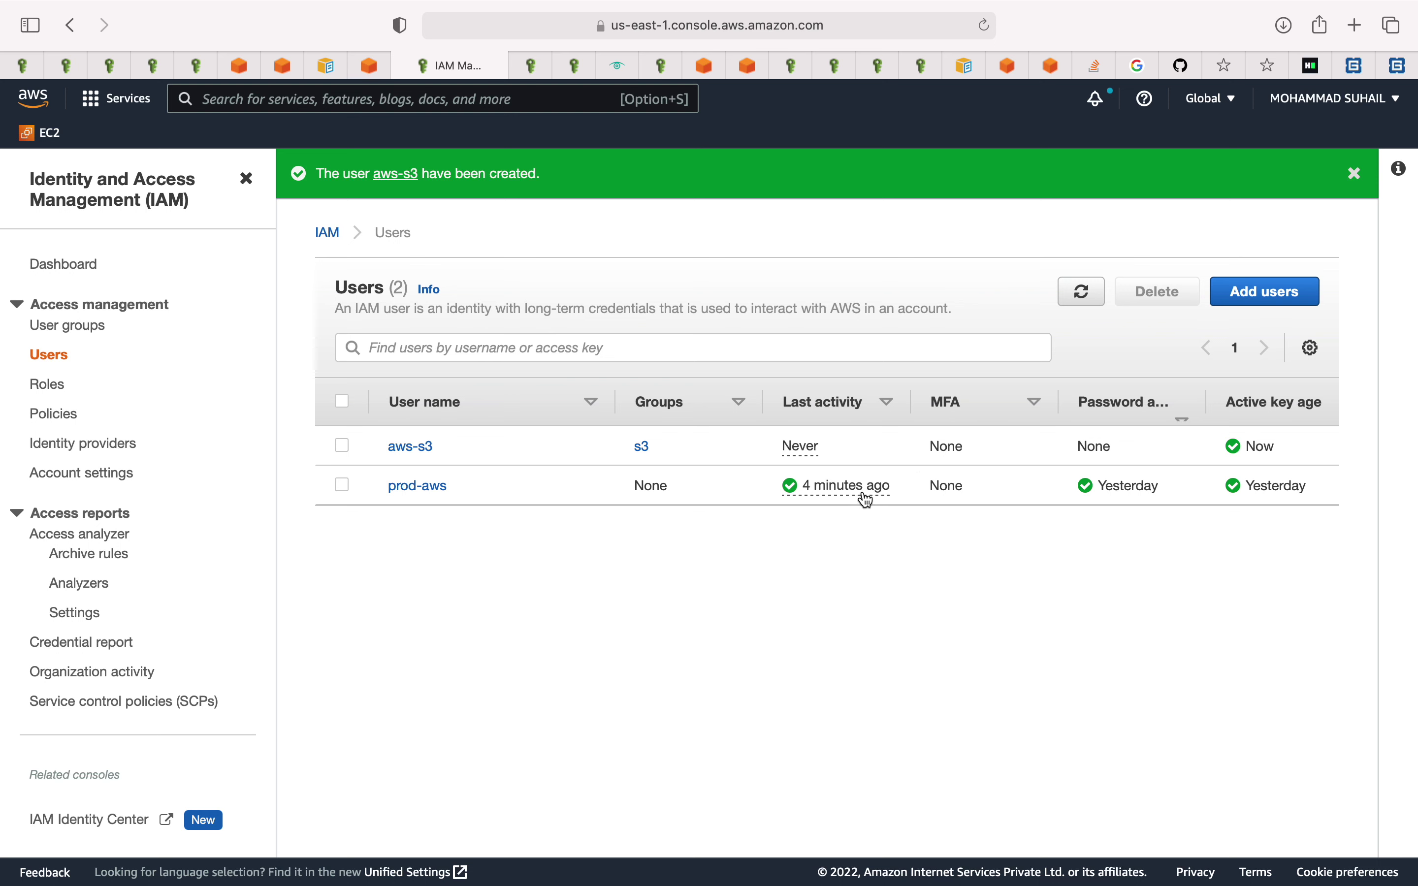
View the list of IAM policies, followed by the list of IAM roles.
scroll(548, 446, right, 2)
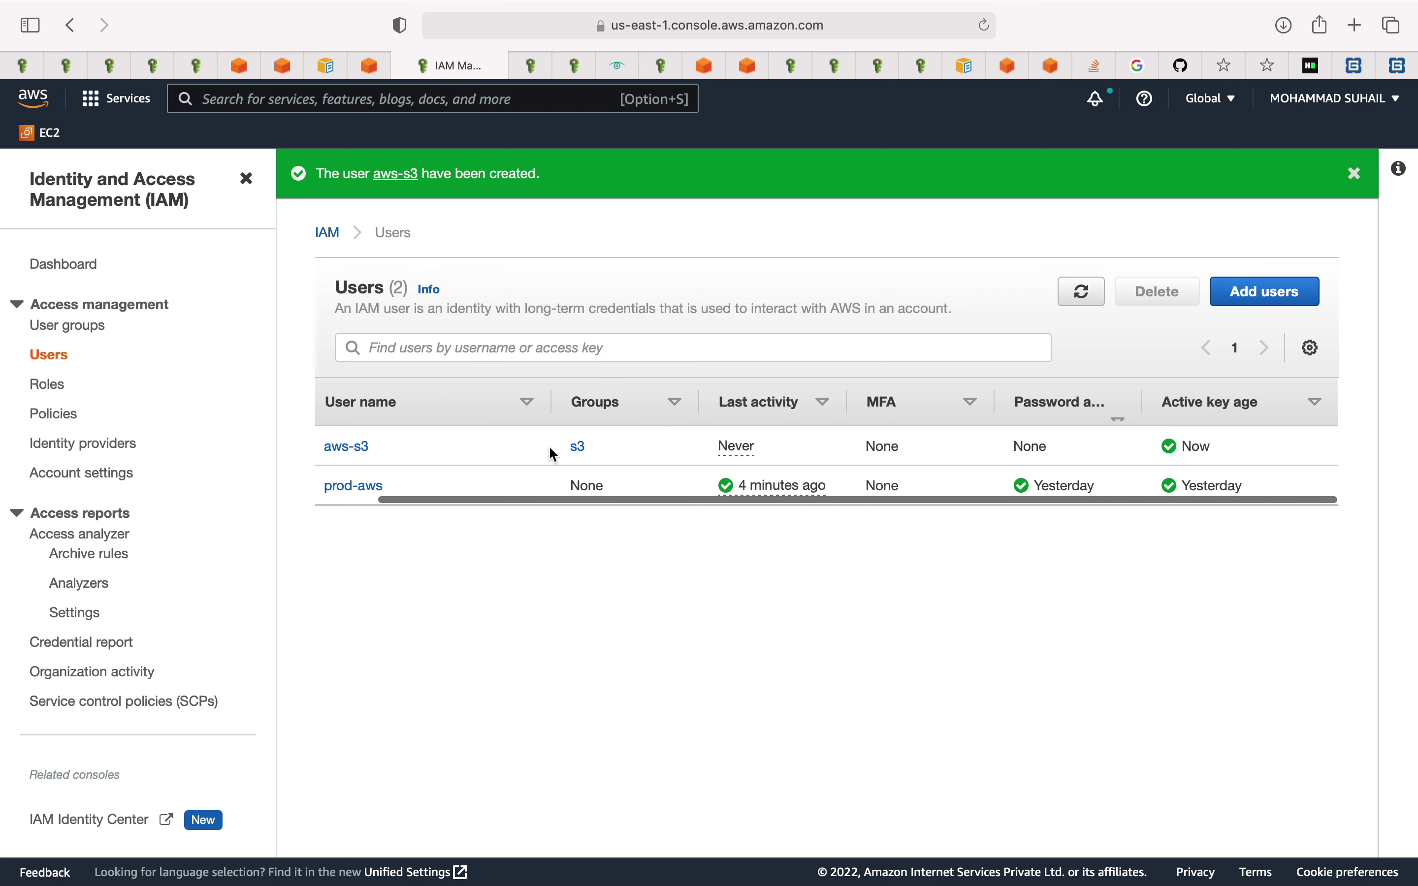
scroll(534, 458, left, 1)
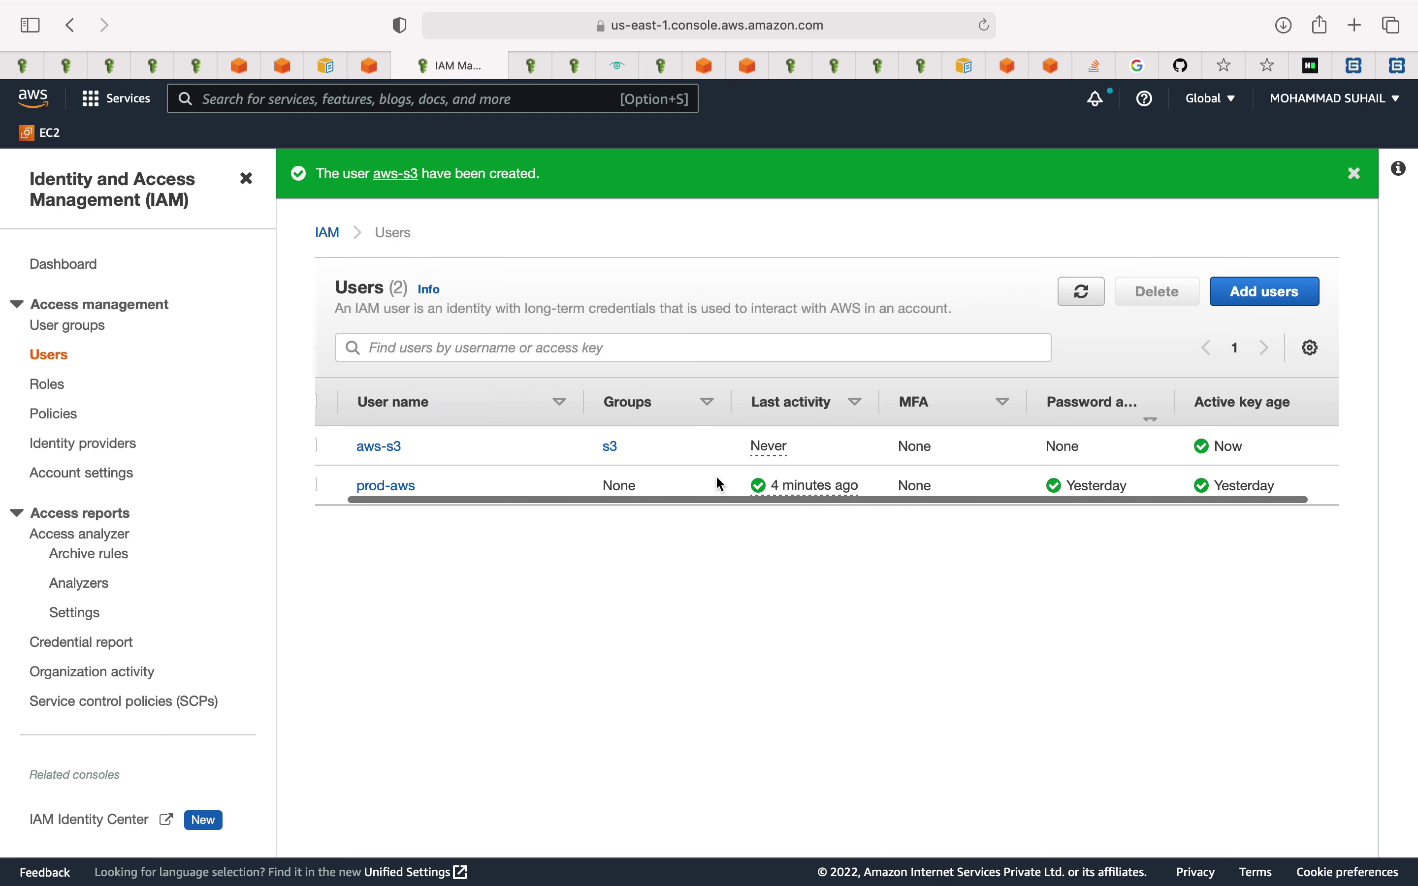
scroll(1100, 420, right, 1)
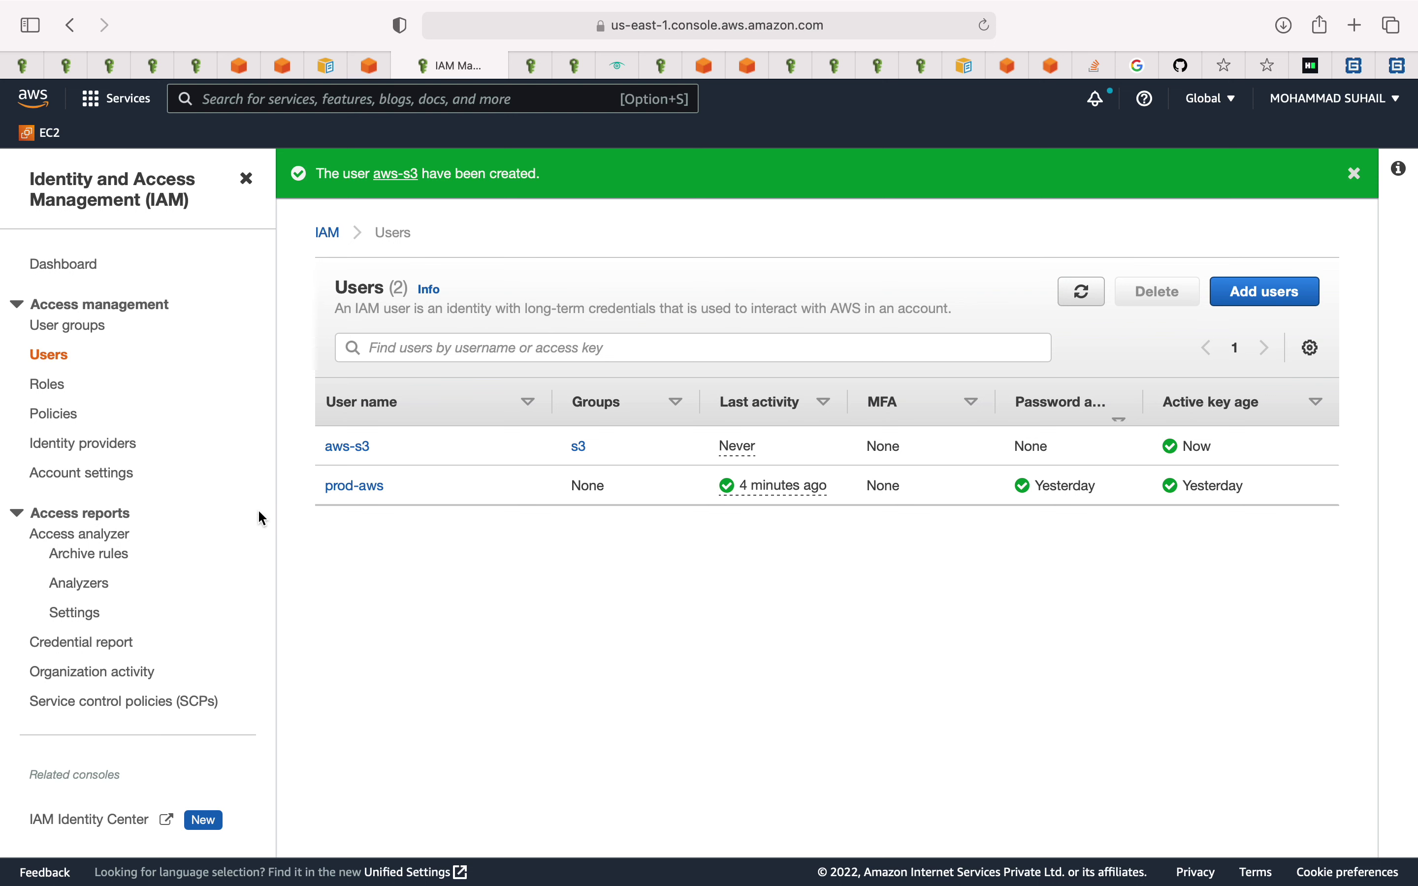
click(54, 413)
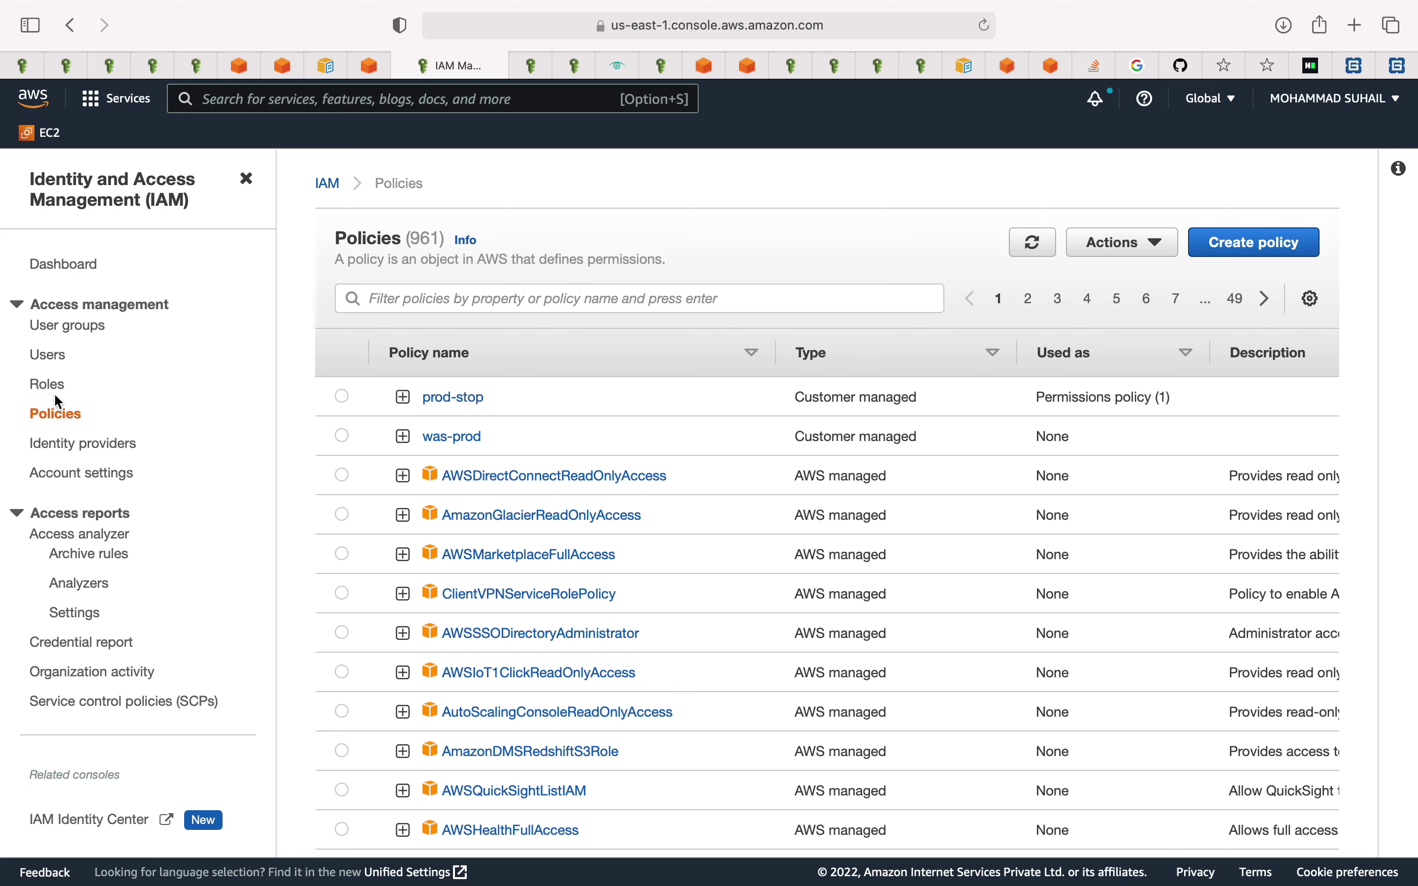
click(56, 399)
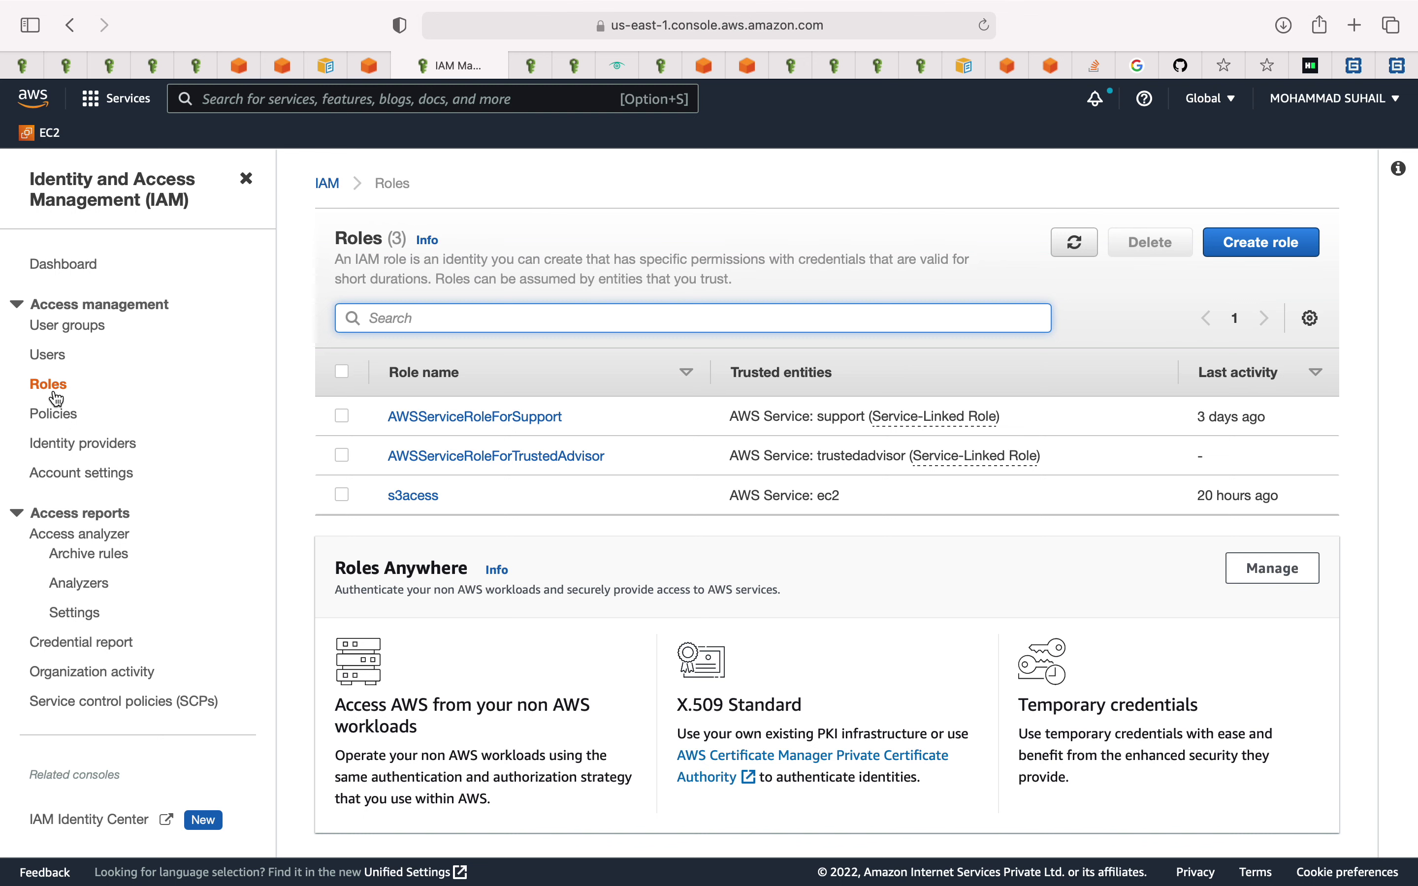
mouse_move(779, 5)
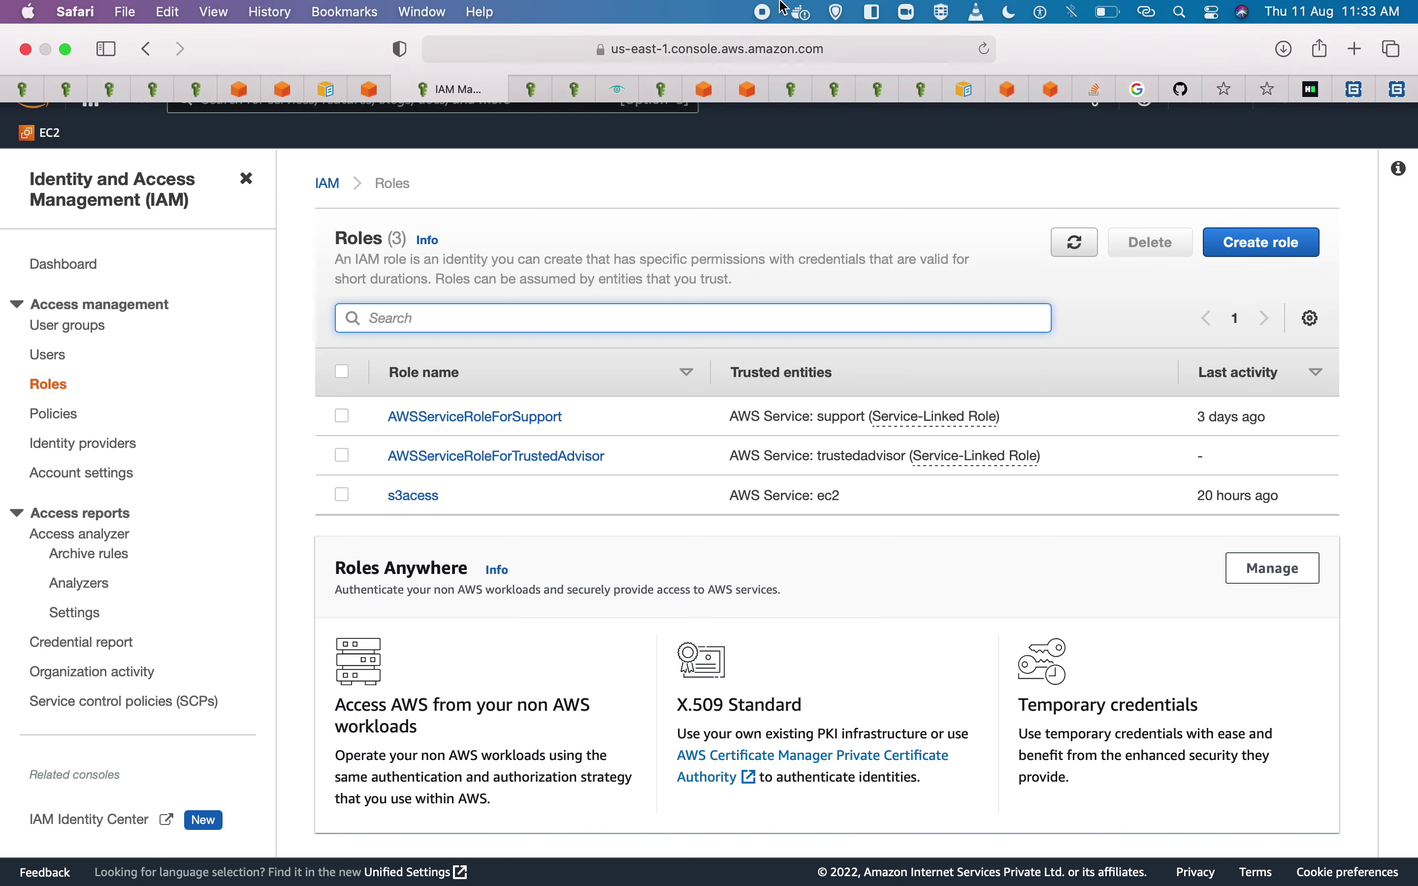